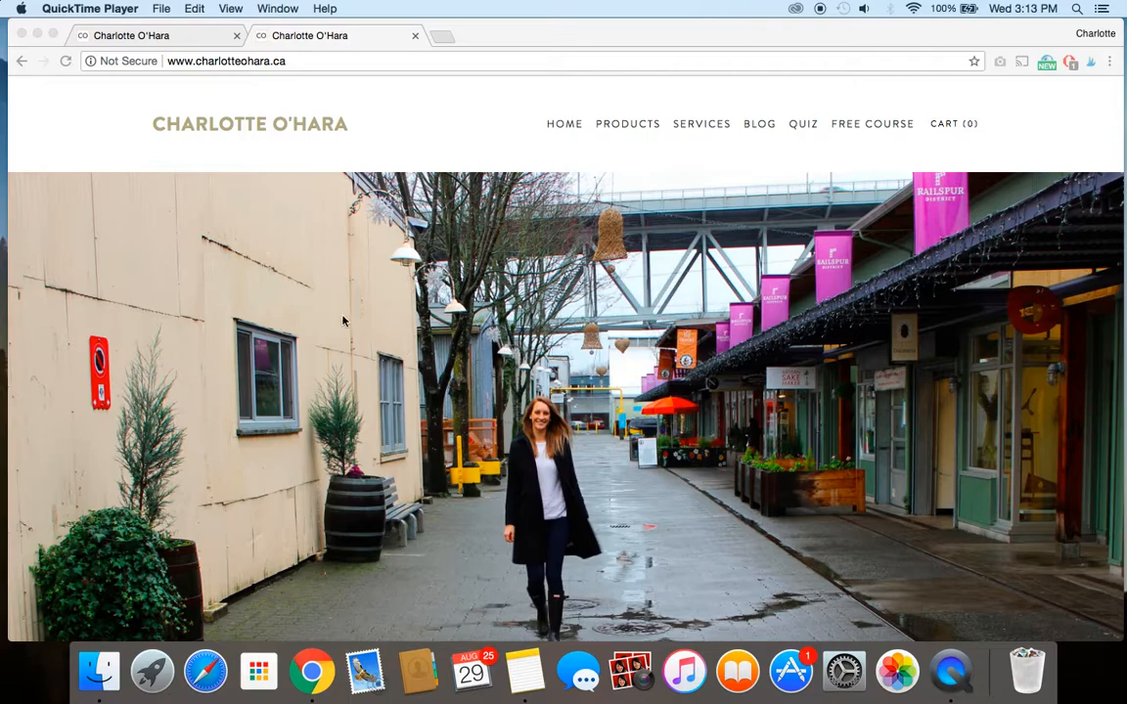
Load the nonexistent /lol address on the live site to bring up its default 404 error page.
scroll(602, 419, down, 5)
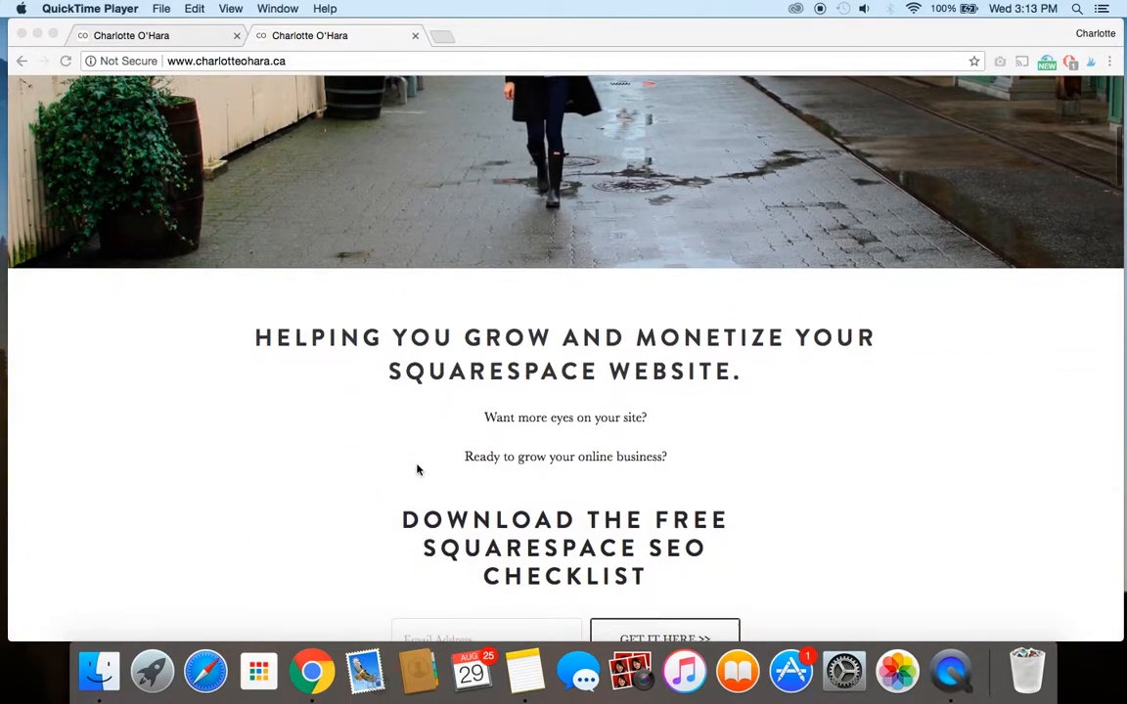
scroll(418, 468, down, 3)
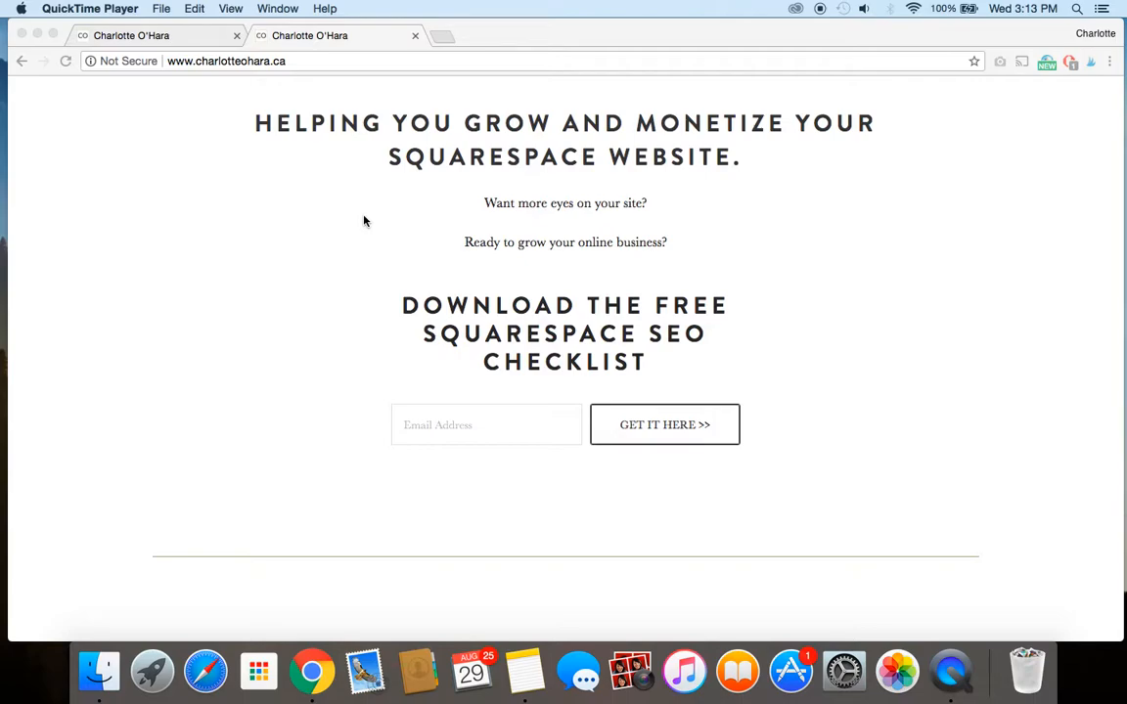
scroll(506, 216, up, 8)
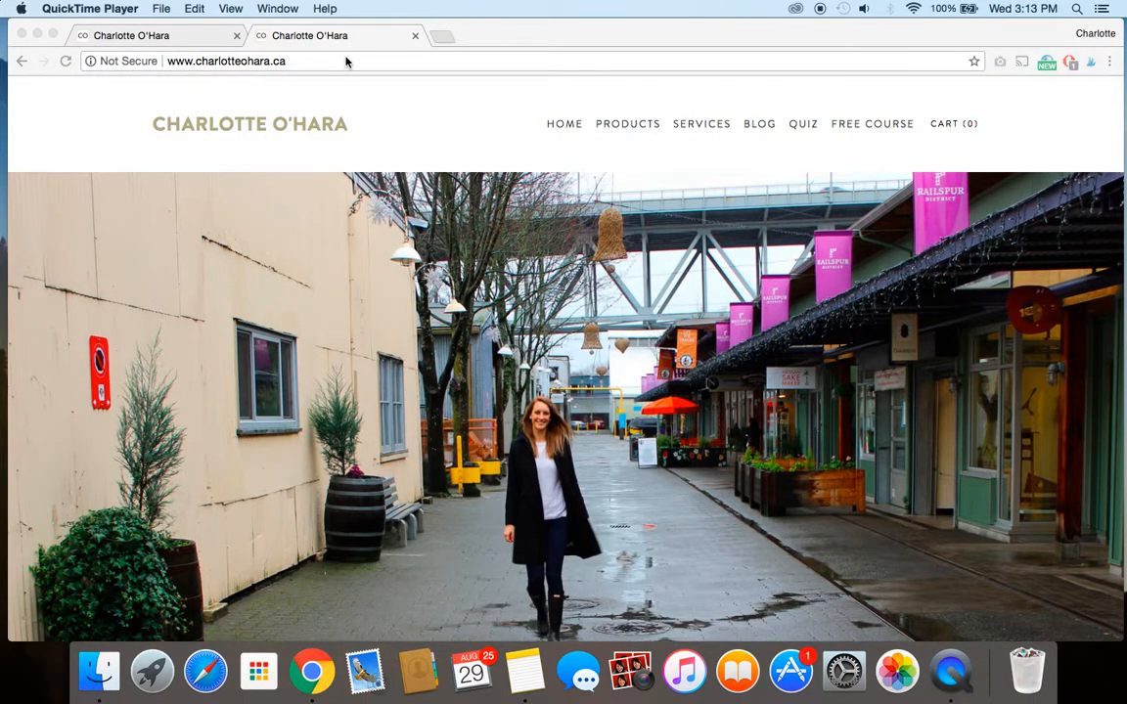
click(305, 71)
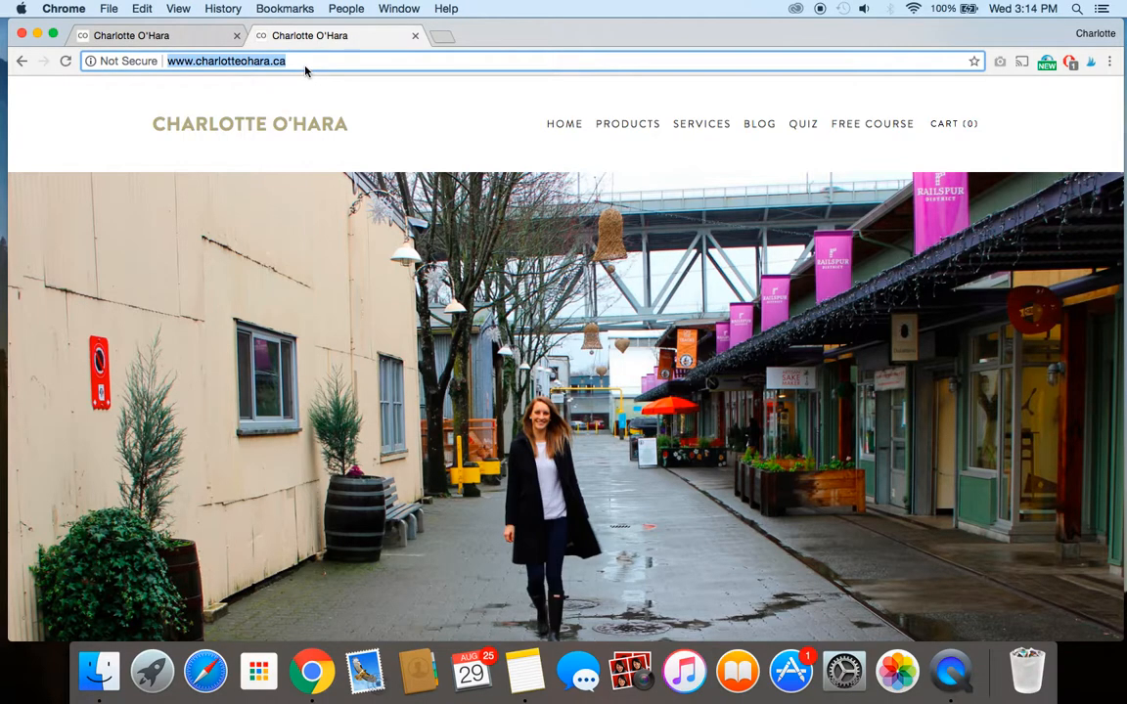
click(305, 68)
text(/lol)
key(Return)
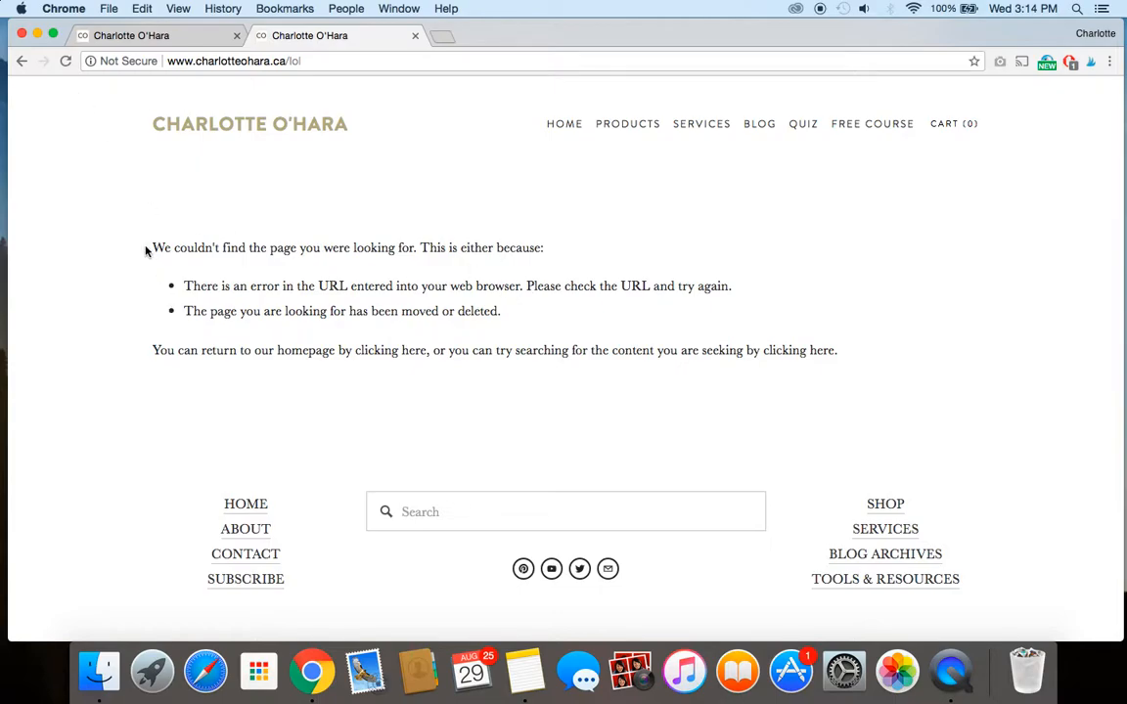
Examine the wording of the default page-not-found message on the live site.
drag(151, 248, 902, 411)
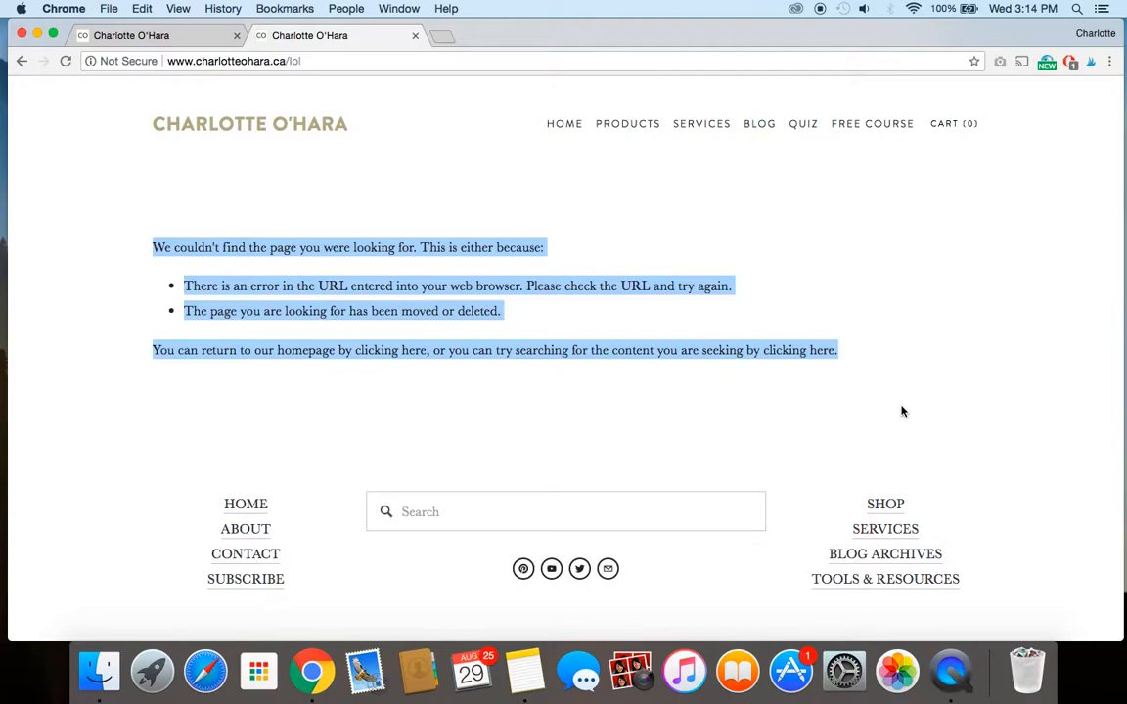
click(587, 332)
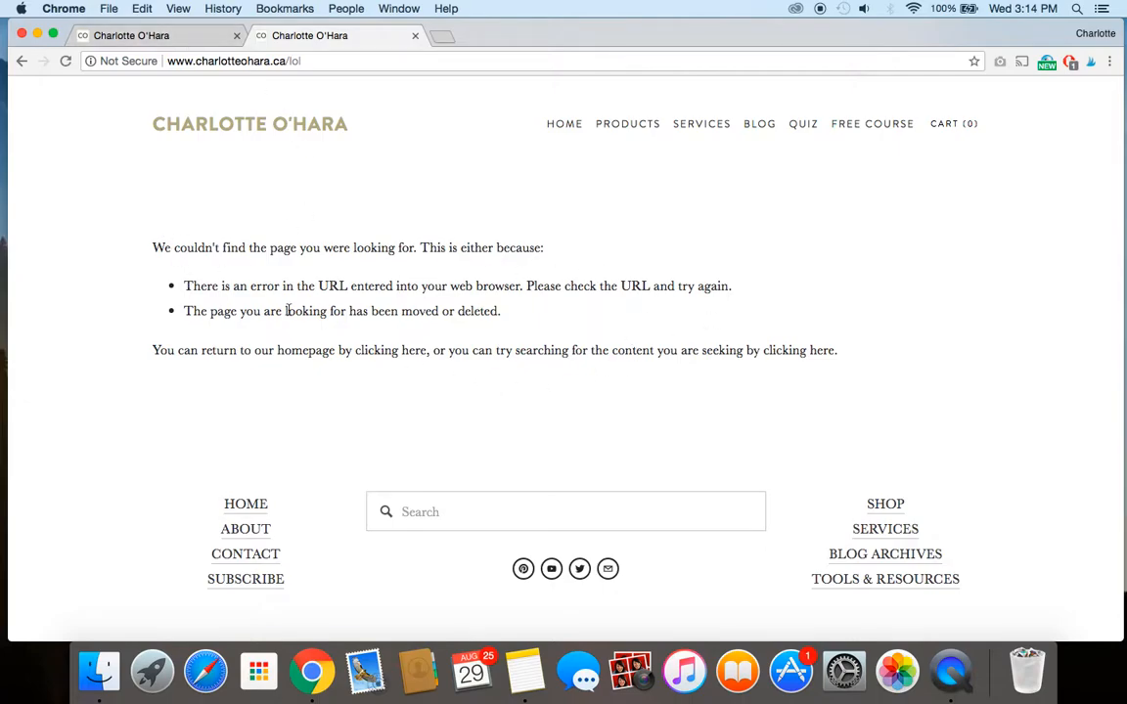
click(149, 37)
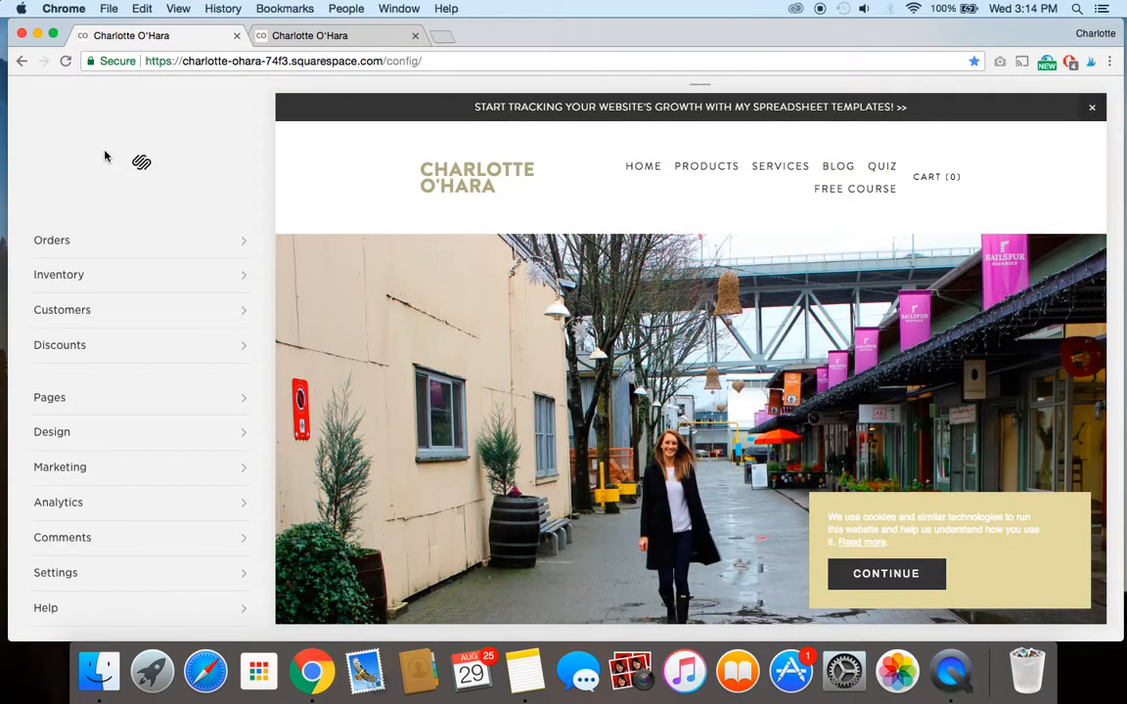
click(357, 37)
drag(154, 247, 860, 372)
click(489, 295)
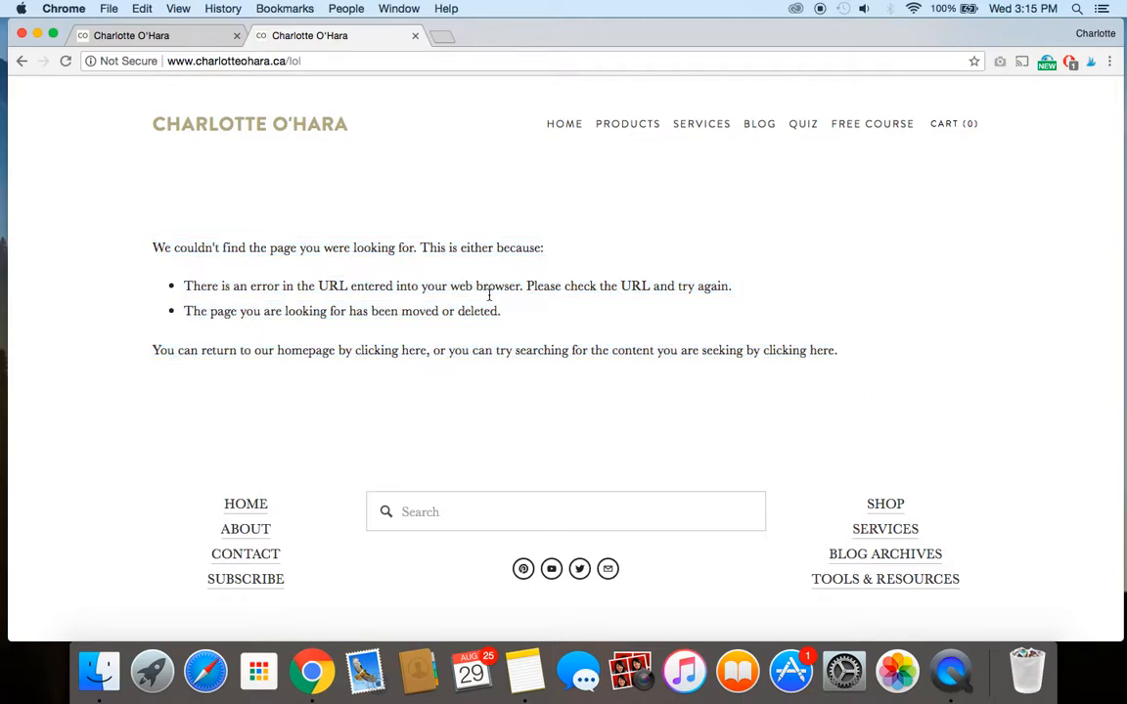
Open the 404 Error / Page Not Found options within the Squarespace site's advanced settings.
click(114, 36)
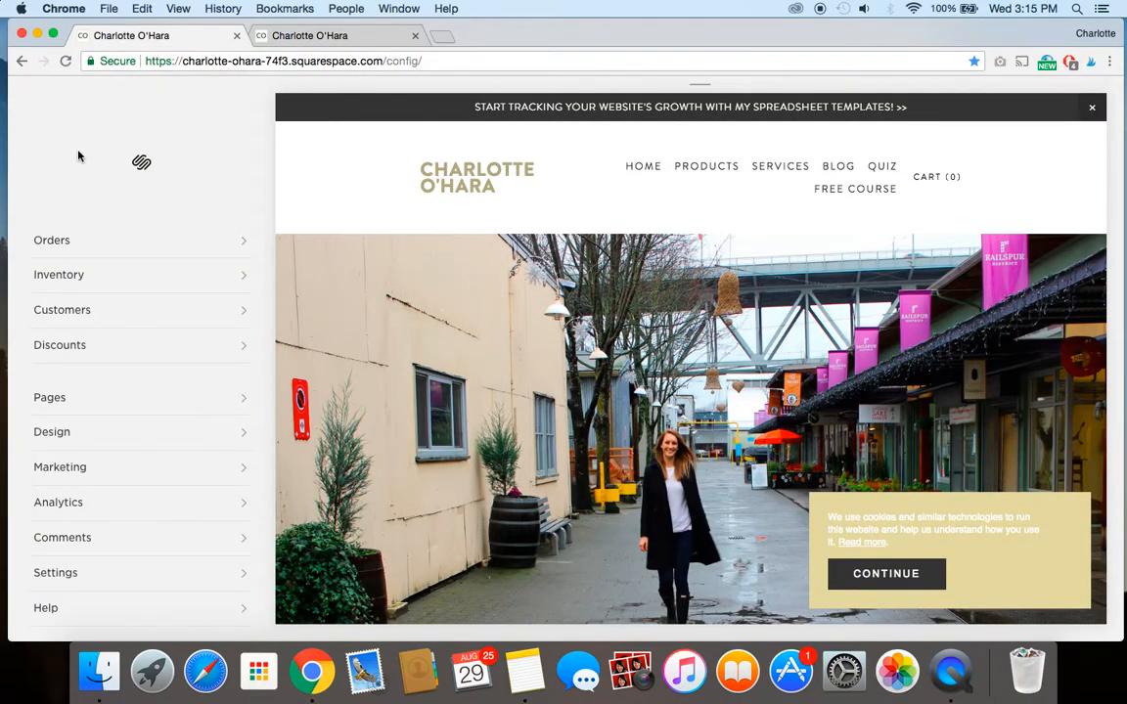
scroll(82, 332, down, 5)
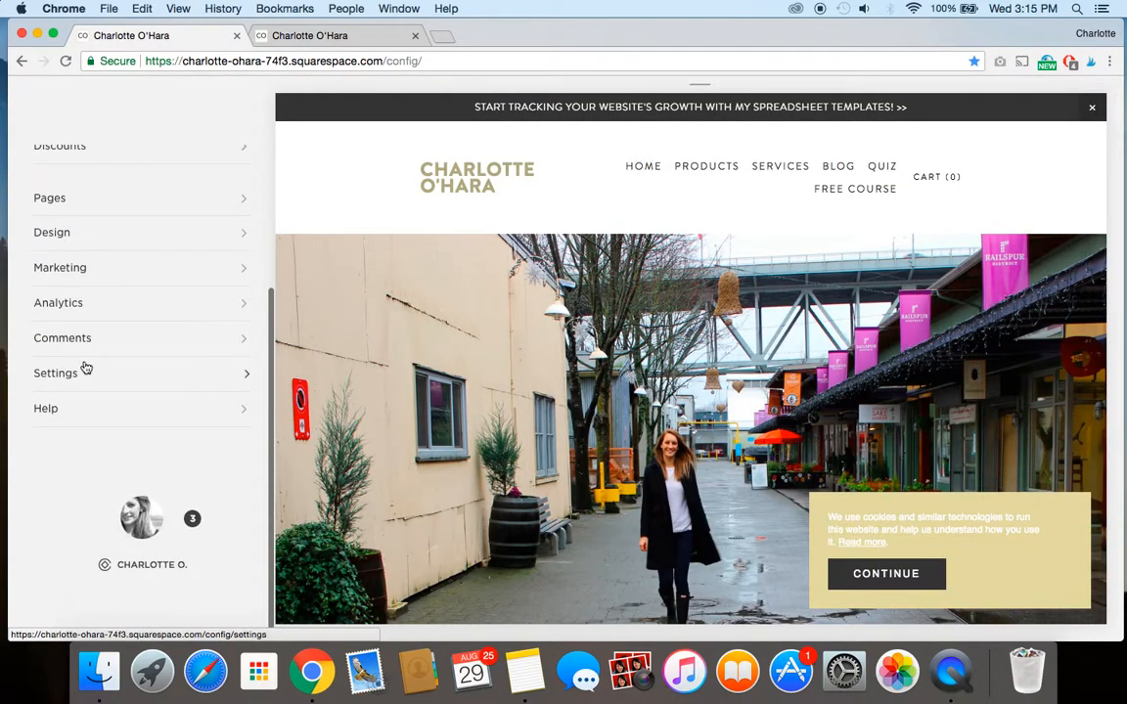
click(83, 388)
scroll(82, 388, down, 5)
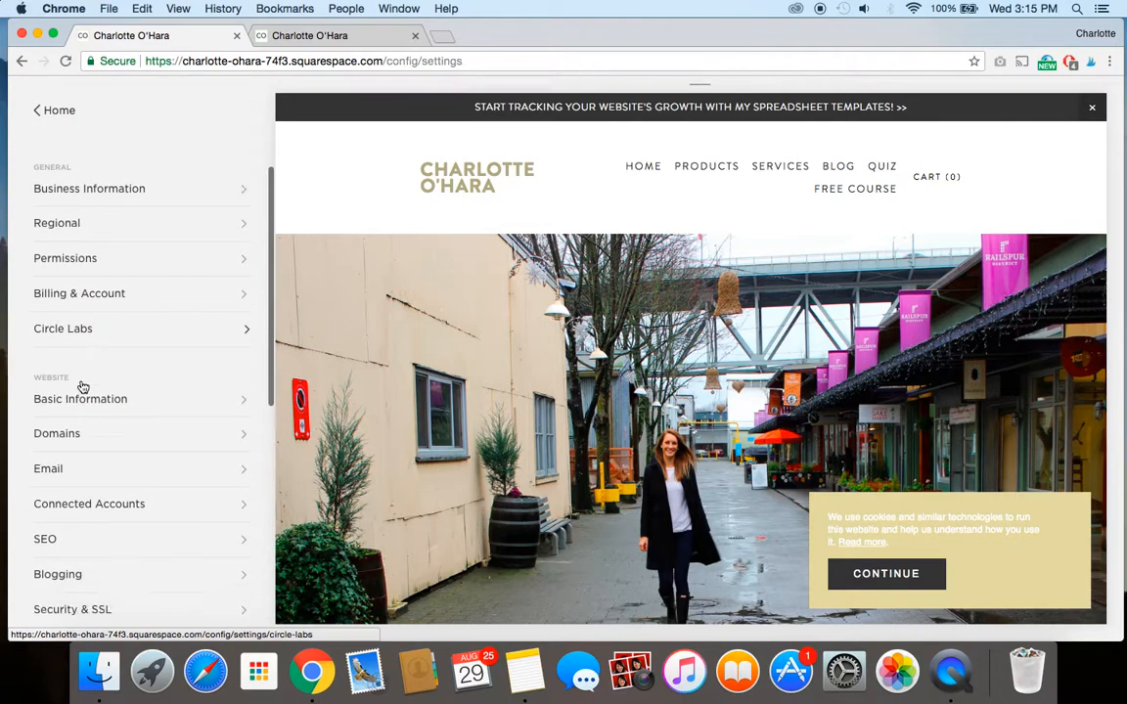
click(78, 445)
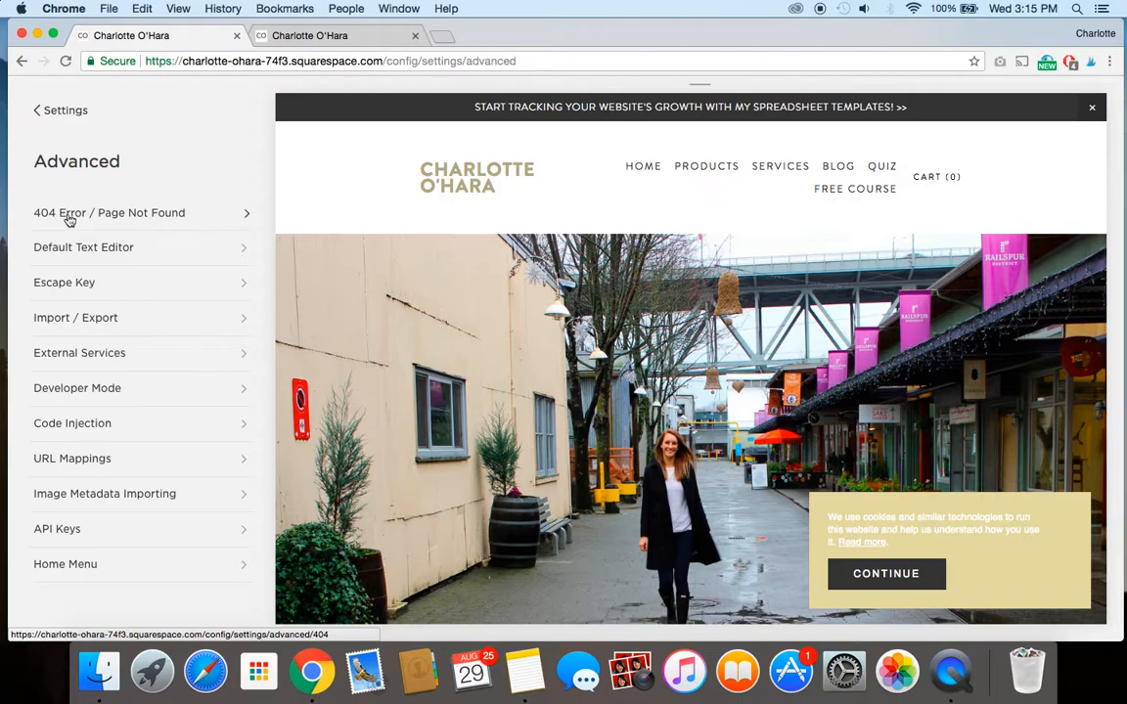
click(162, 213)
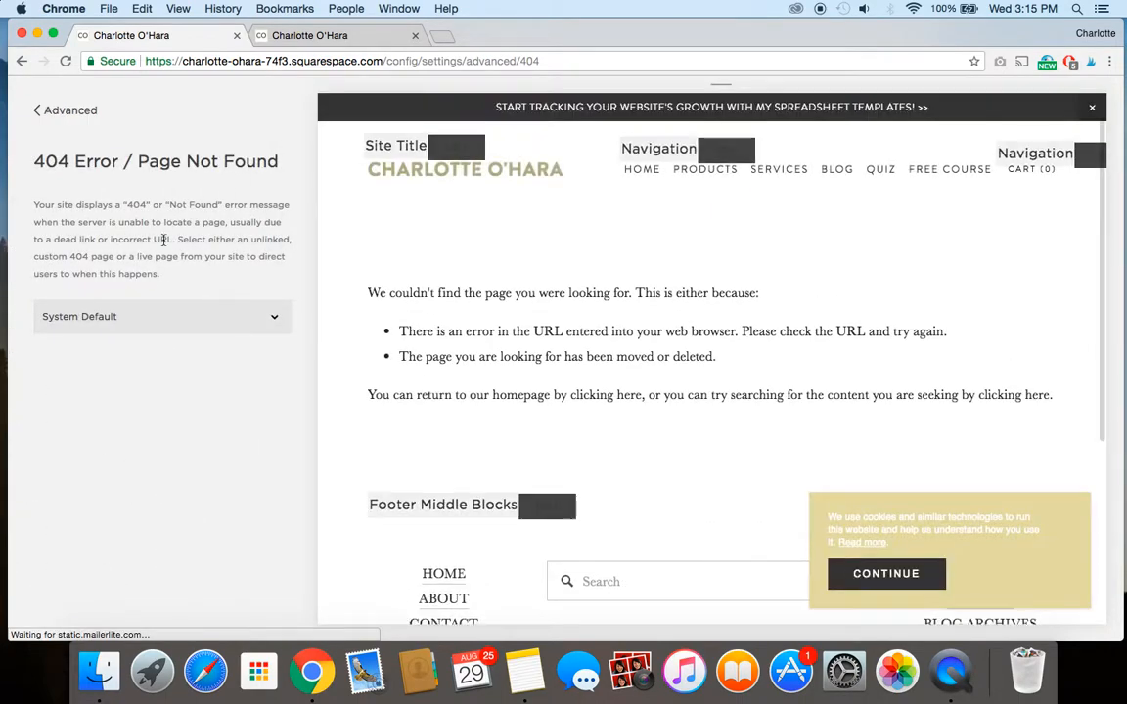
Review the site pages offered as the 404 page, leaving System Default selected.
click(149, 315)
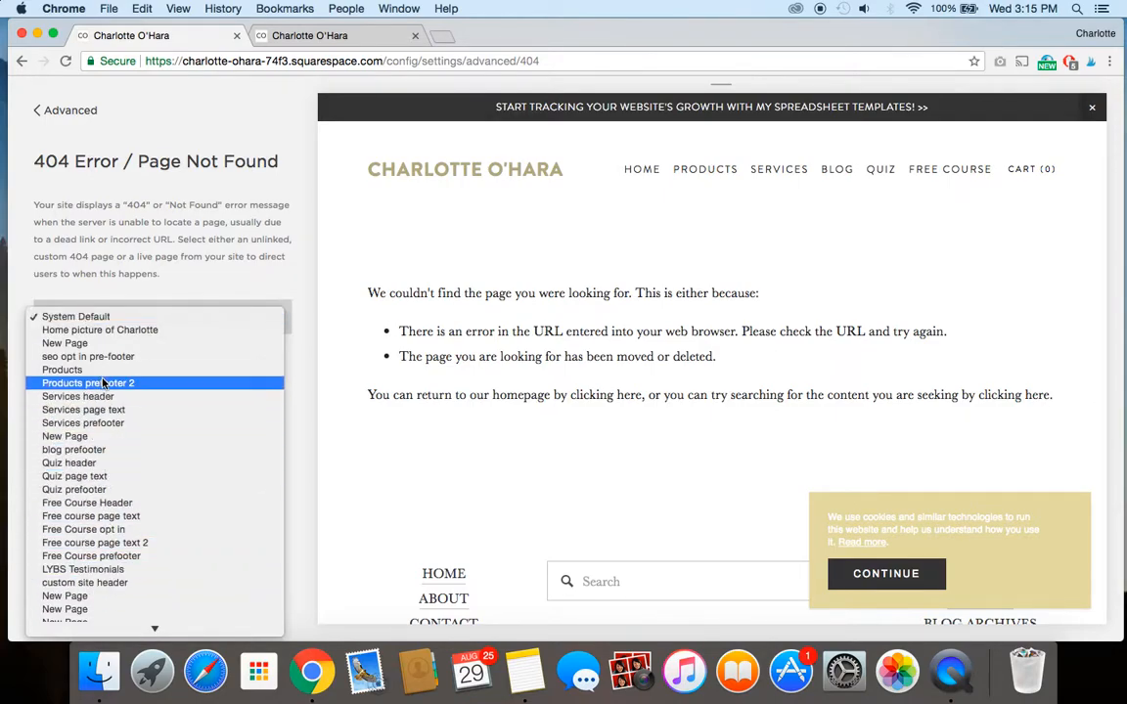
scroll(124, 357, down, 3)
click(99, 217)
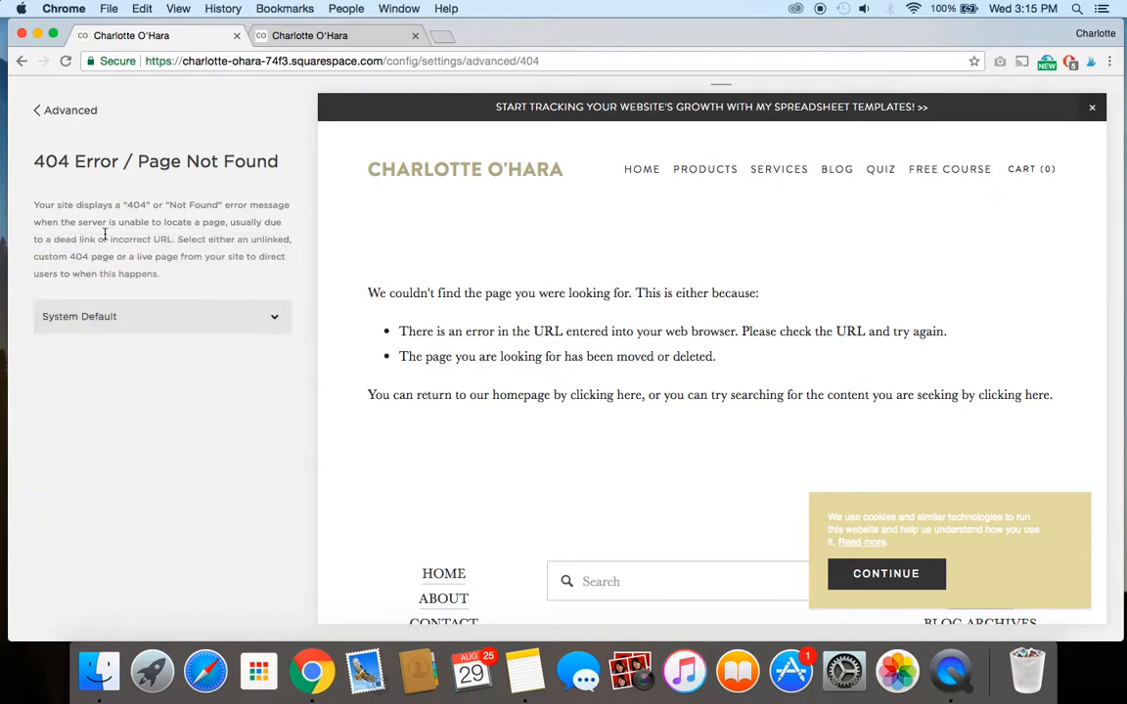
Add a new standard page to the Not Linked section of the site's pages.
click(68, 112)
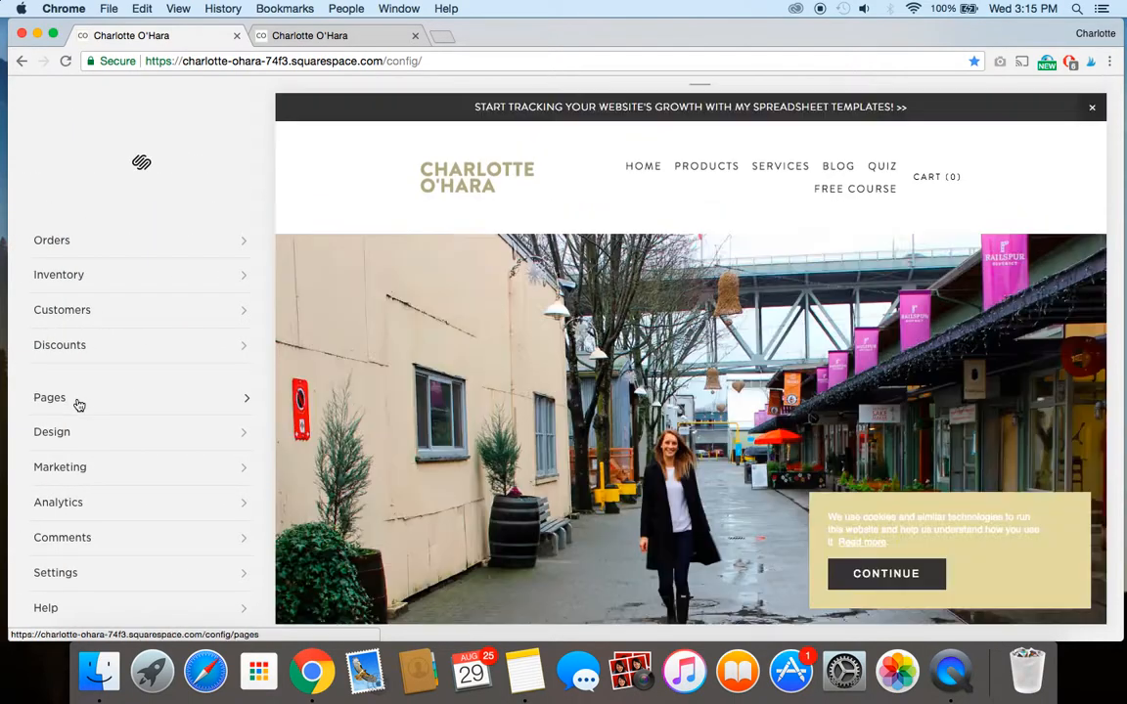
click(79, 403)
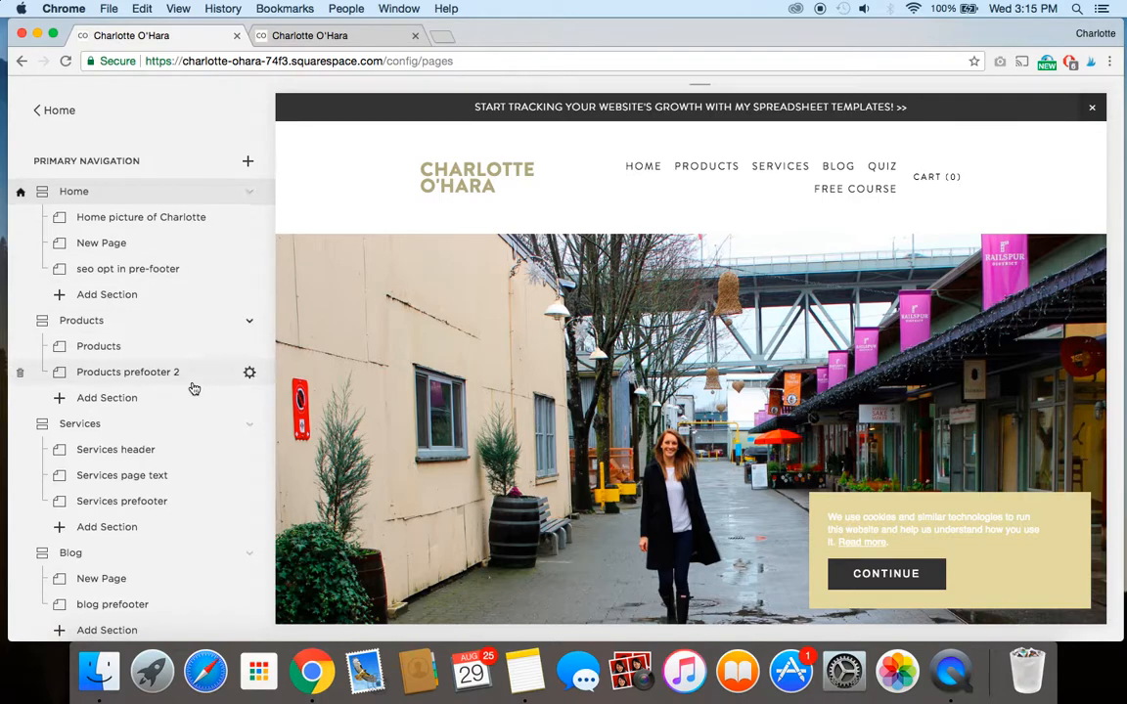
scroll(193, 388, down, 10)
scroll(193, 389, down, 2)
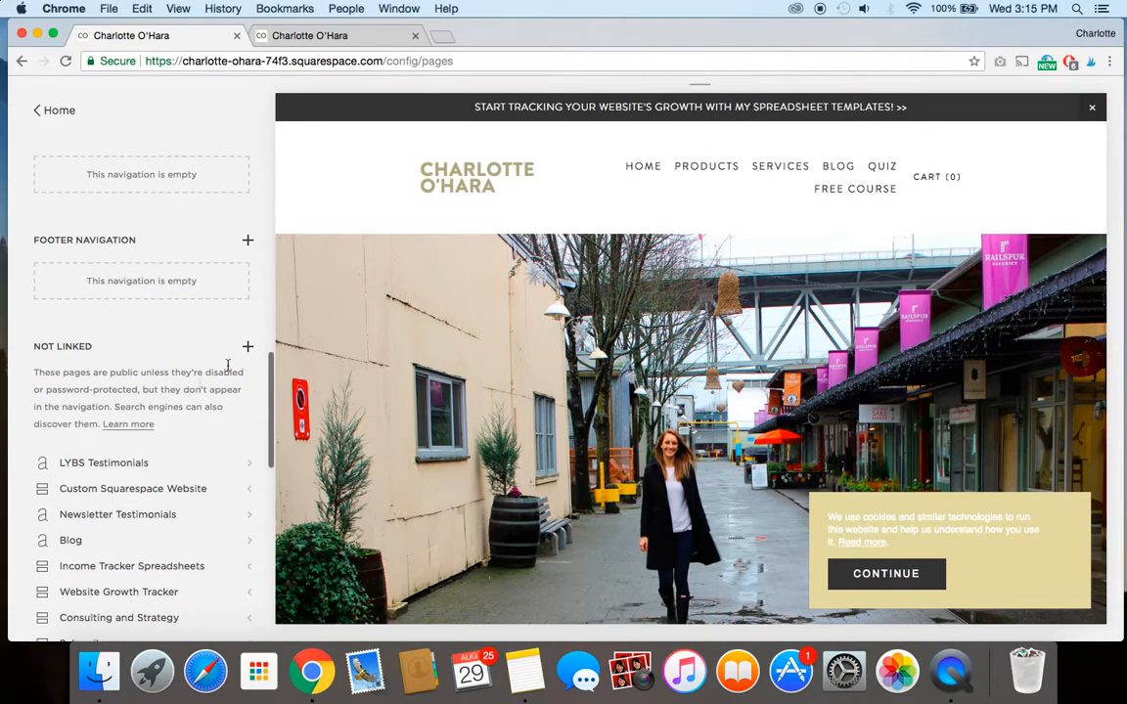
click(248, 348)
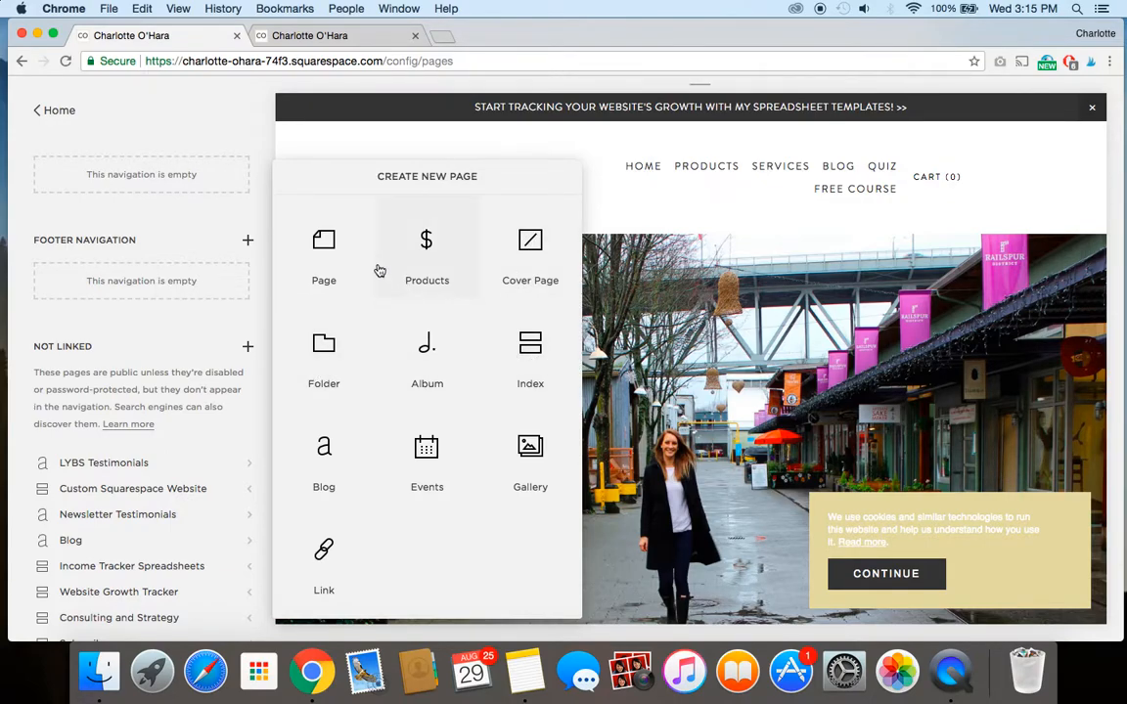
click(324, 255)
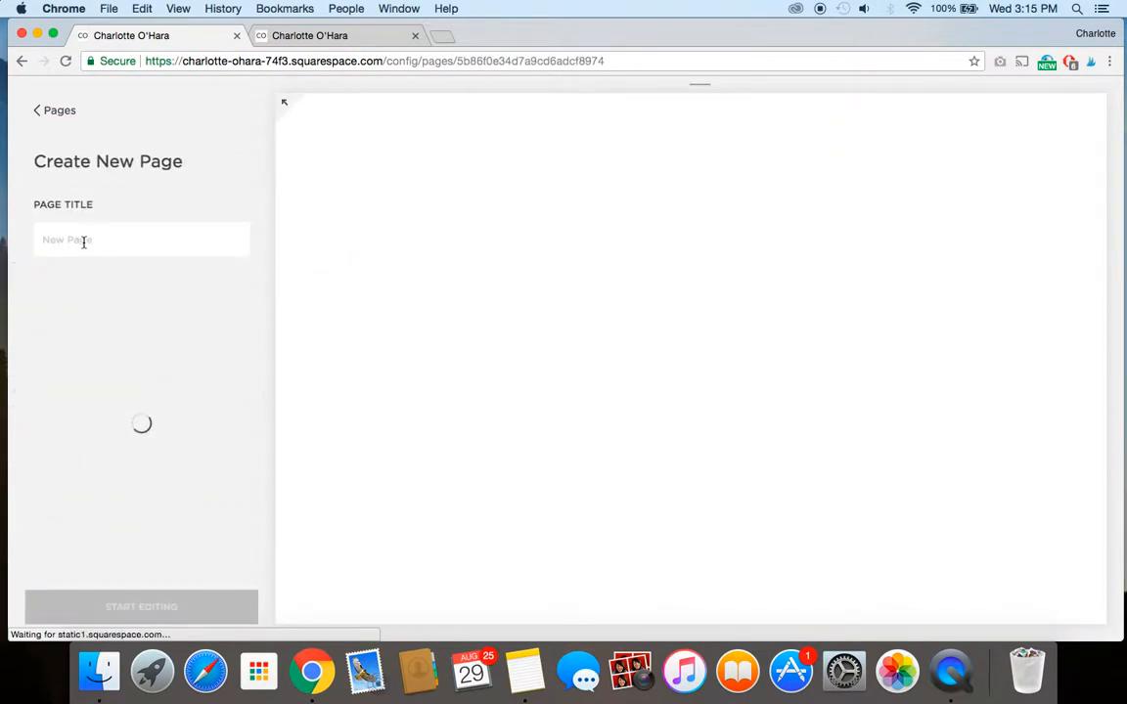
Title the new page "custom 404 erro" and start editing its content.
text(custom 404 erro)
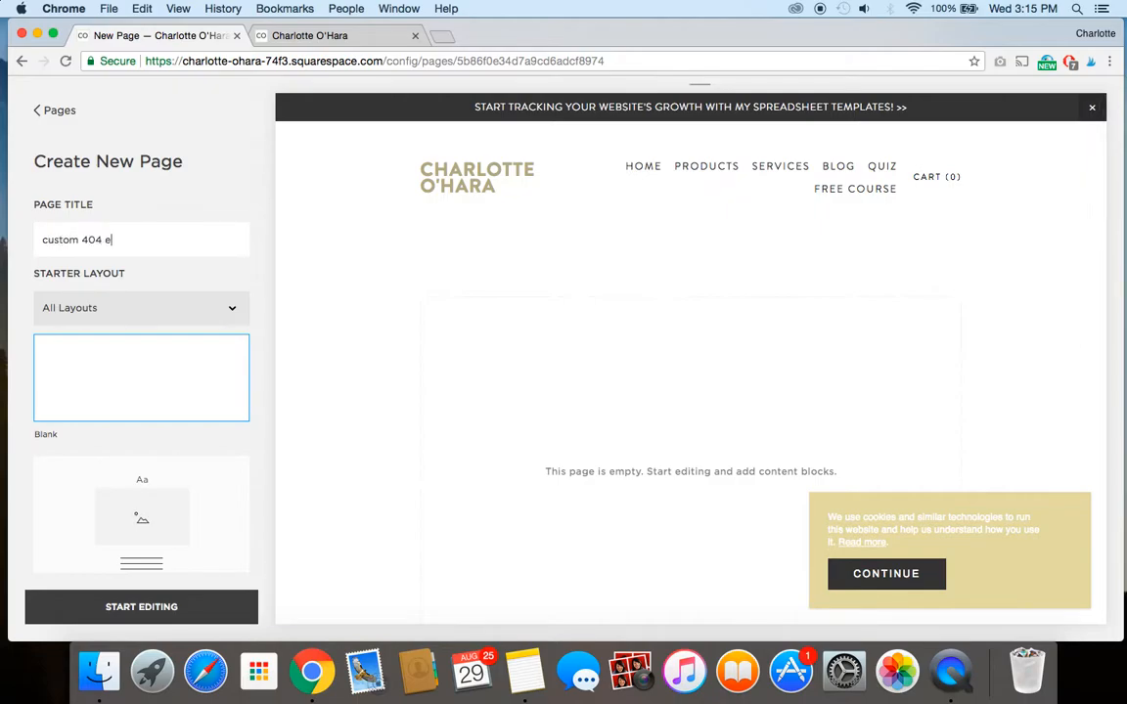
click(108, 606)
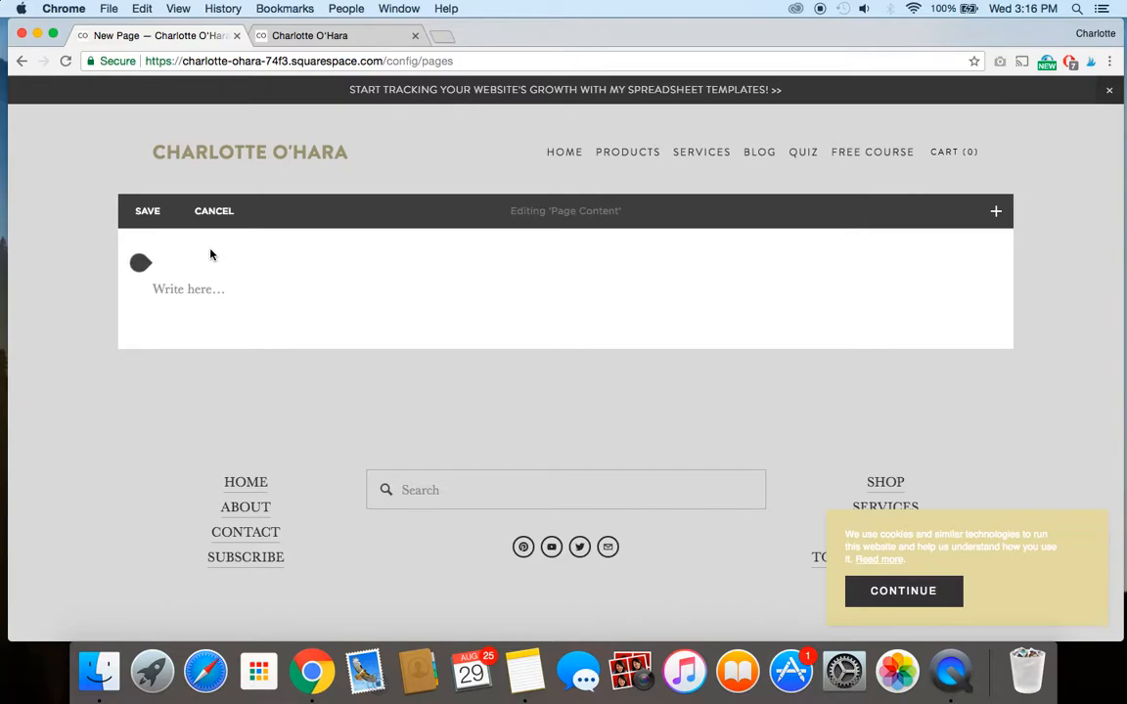
Write "Oops, that page doesn't exist!" in the page's text block.
click(171, 280)
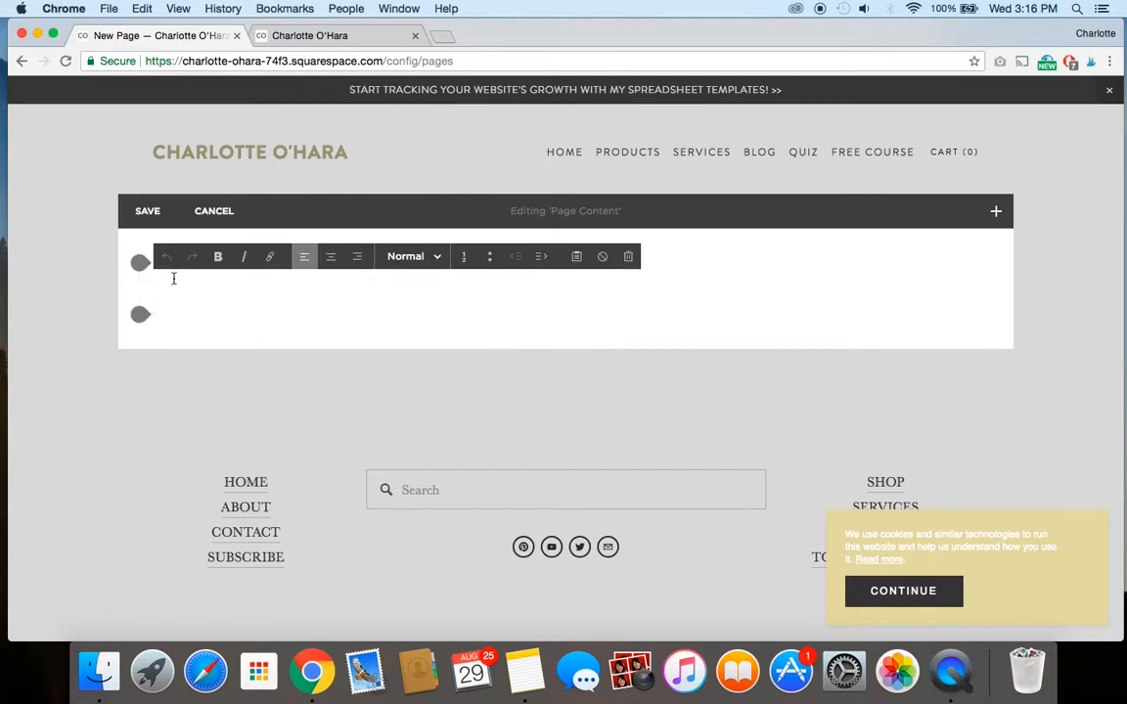
text(Oops, that page doesn't exist!)
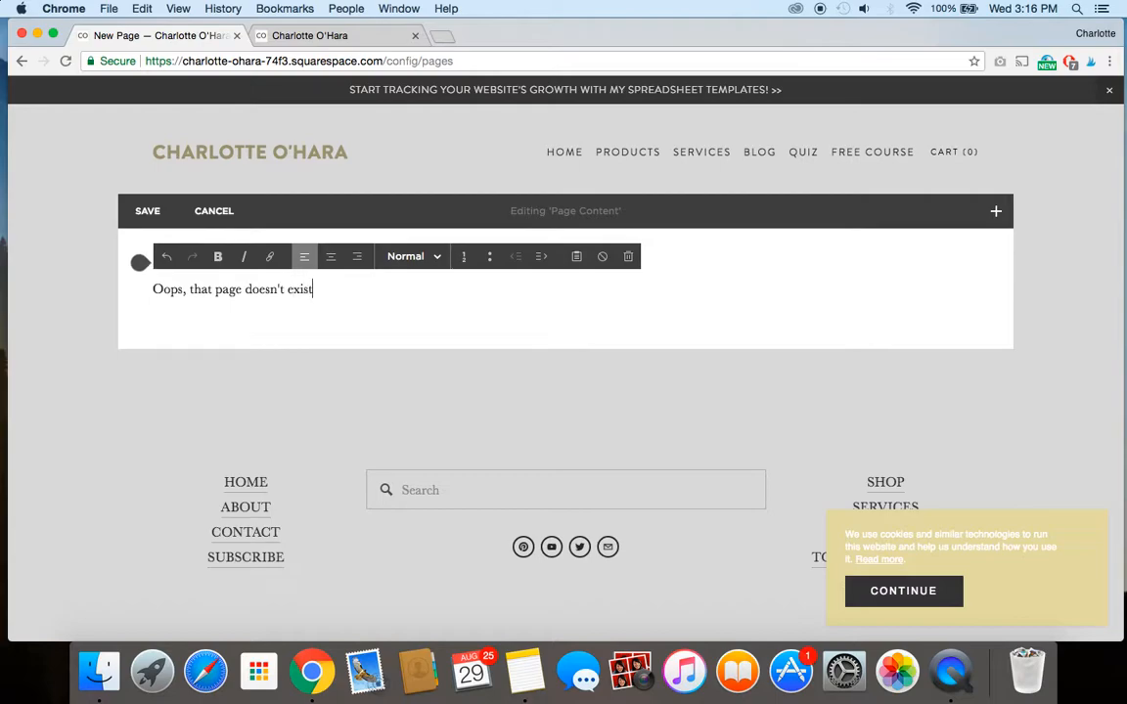
Format the "Oops, that page doesn't exist!" line as Heading 1.
drag(153, 288, 330, 292)
click(411, 259)
click(426, 308)
Add a paragraph below the heading reading "The page cannot be found, either the link no longer exists or it's moved!".
click(689, 322)
key(Return)
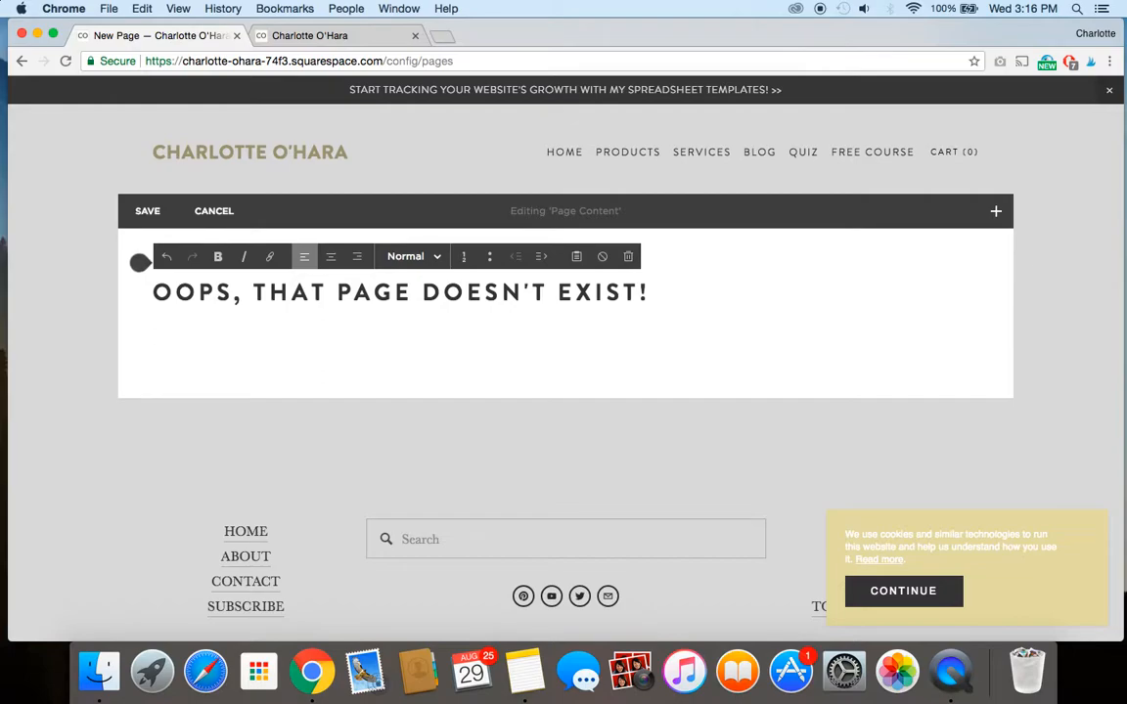
text(The page)
text(be found, either hte)
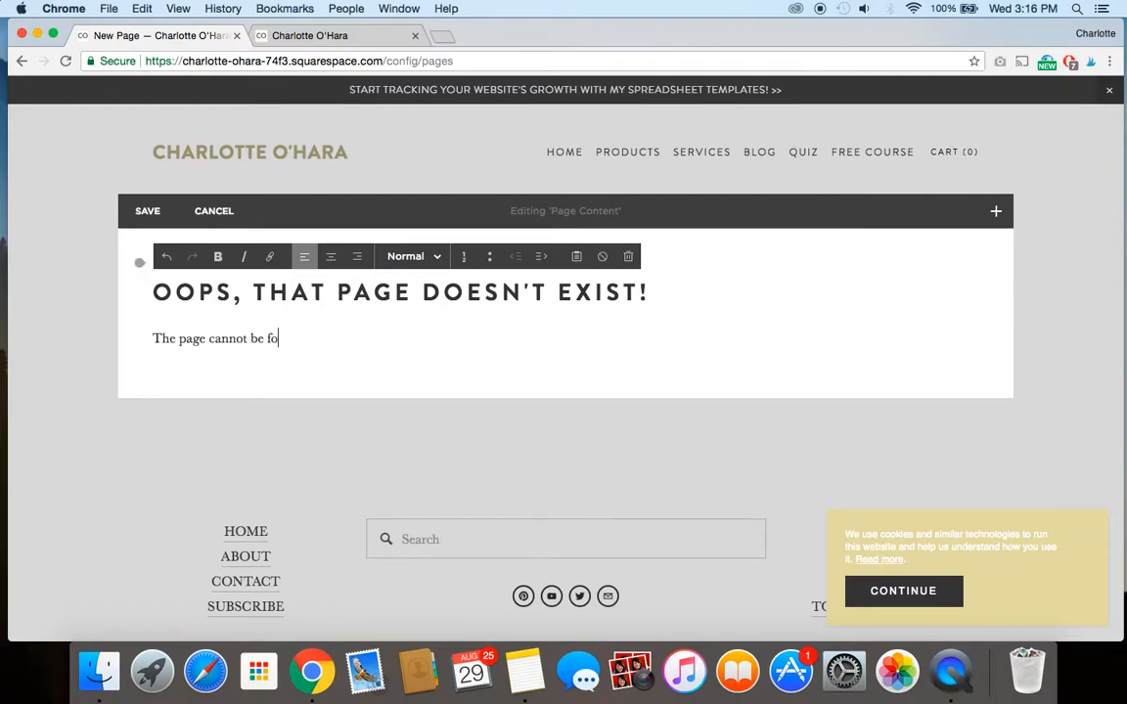
key(BackSpace)
key(BackSpace)
key(BackSpace)
key(BackSpace)
text(the link n)
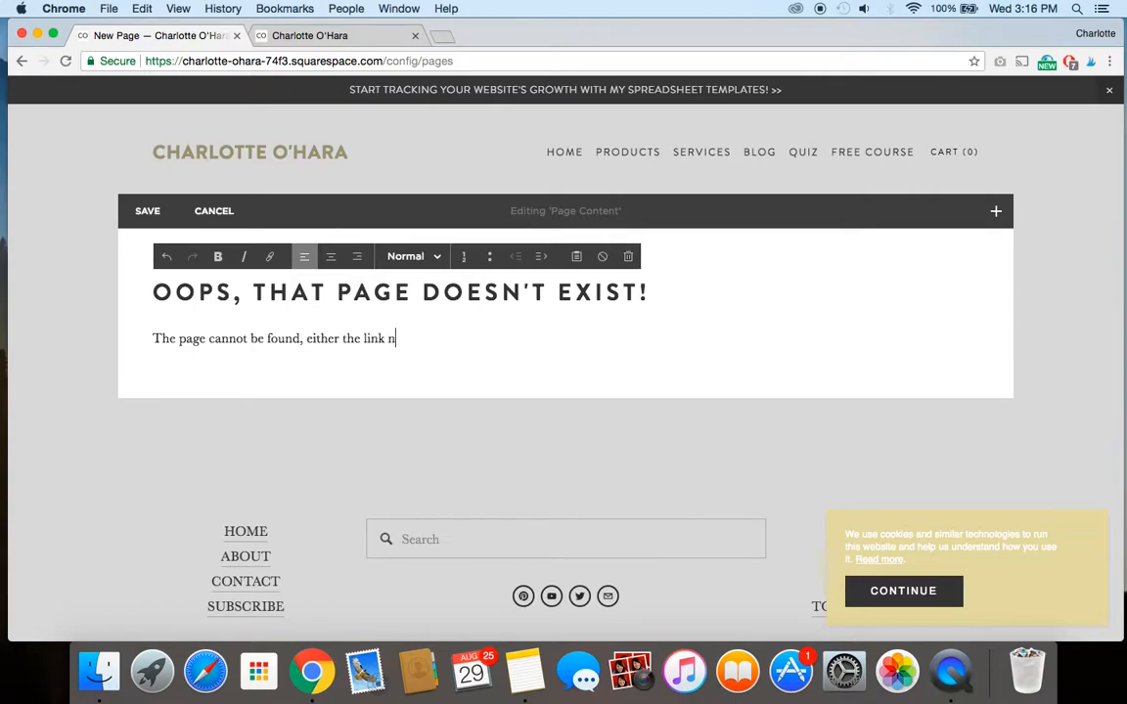
text(o longer exists or it's moved!)
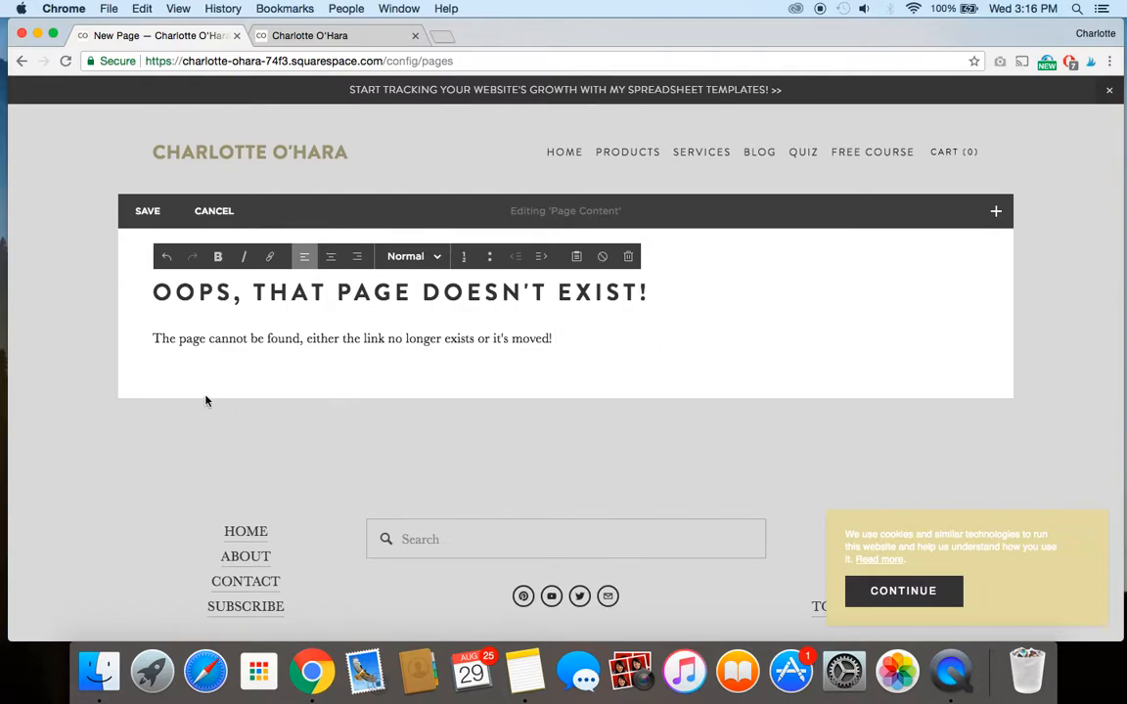
Center-align both the heading and the paragraph in the text block.
mouse_move(143, 365)
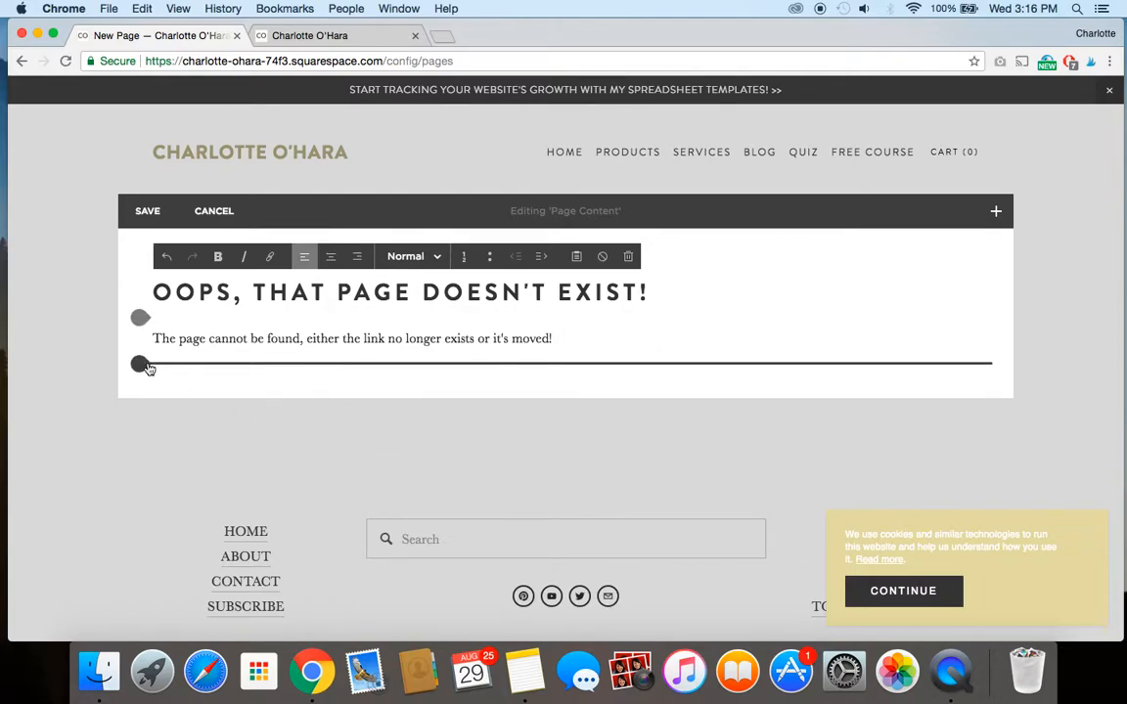
key(super+a)
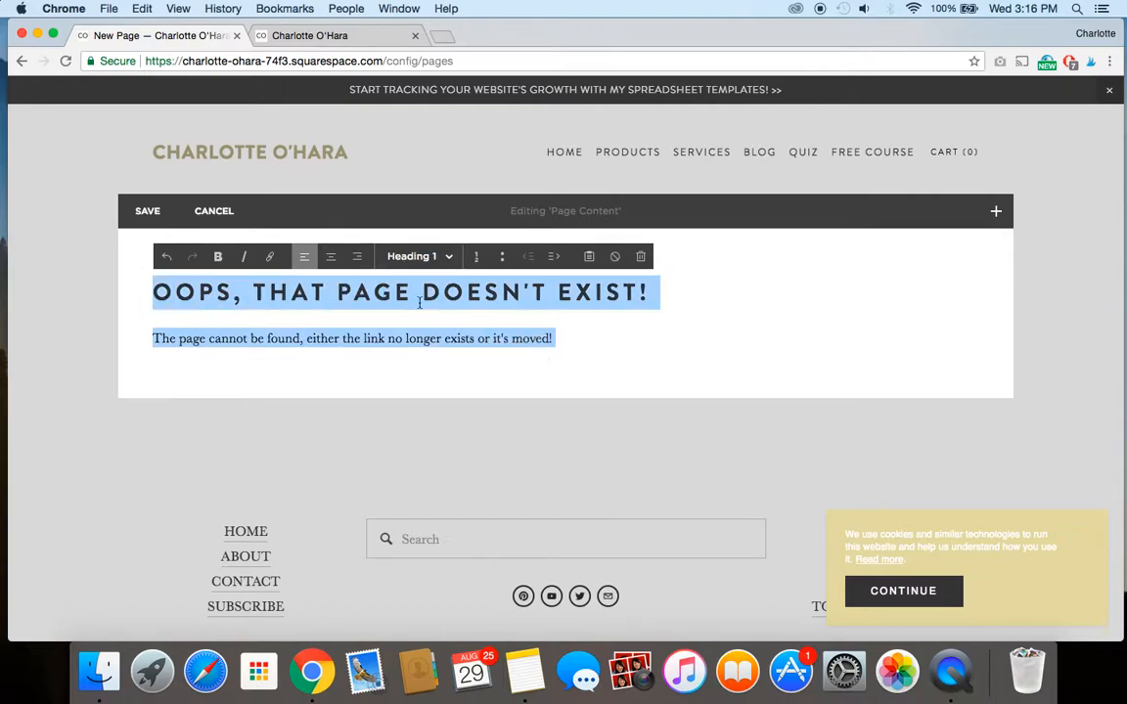
click(331, 256)
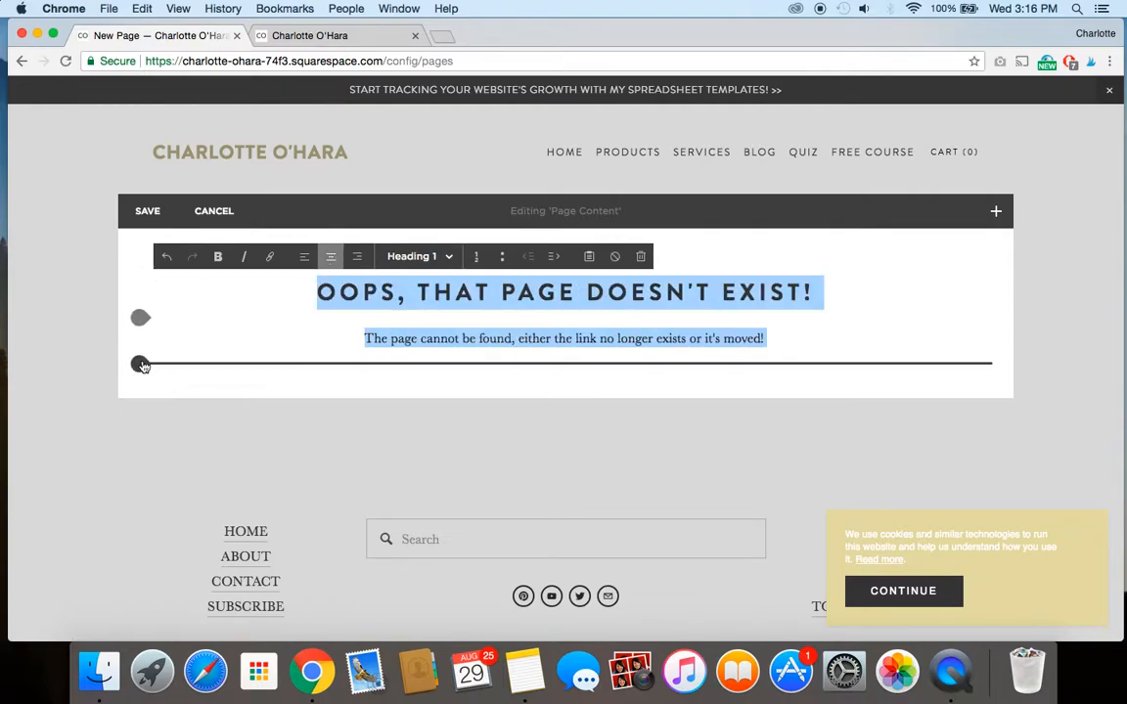
Insert a Search block directly below the page's heading and paragraph text.
click(141, 364)
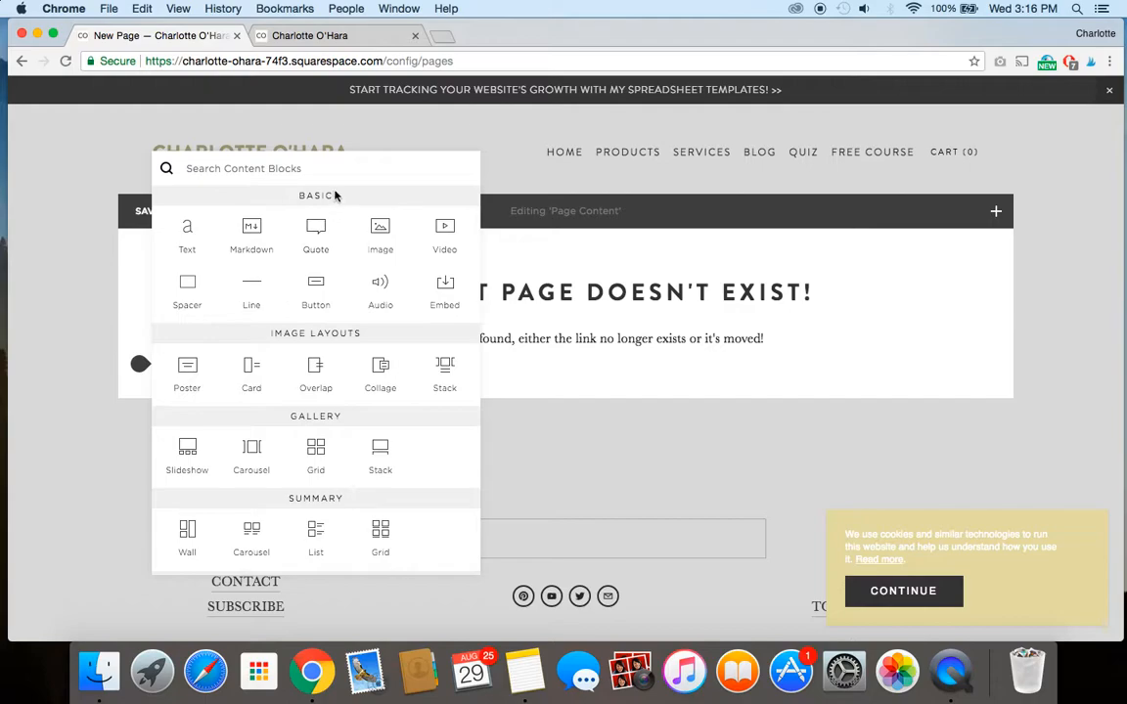
text(sea)
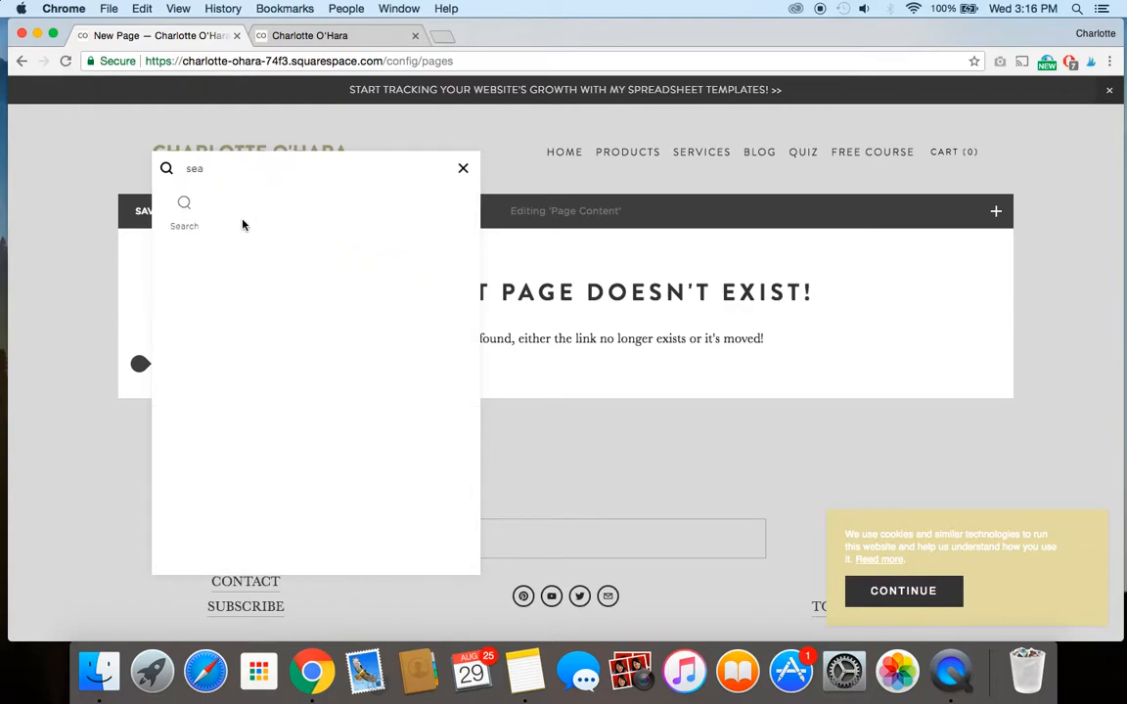
click(187, 223)
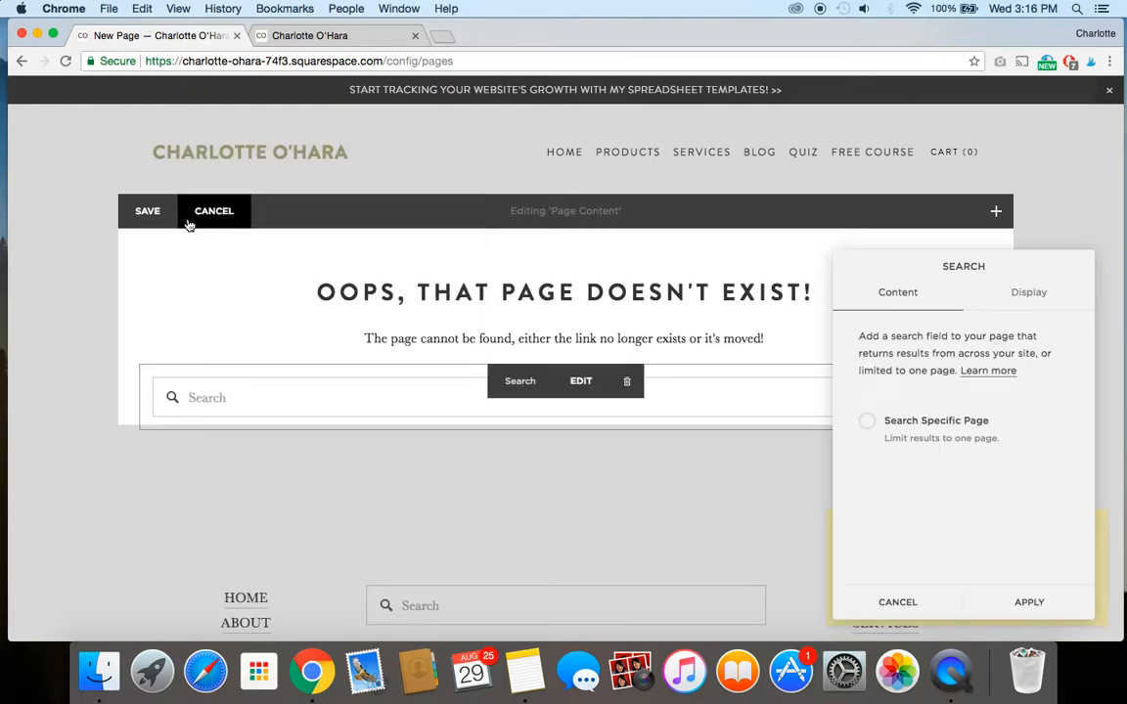
Append "Try searching below:" to the end of the paragraph above the search field.
click(772, 337)
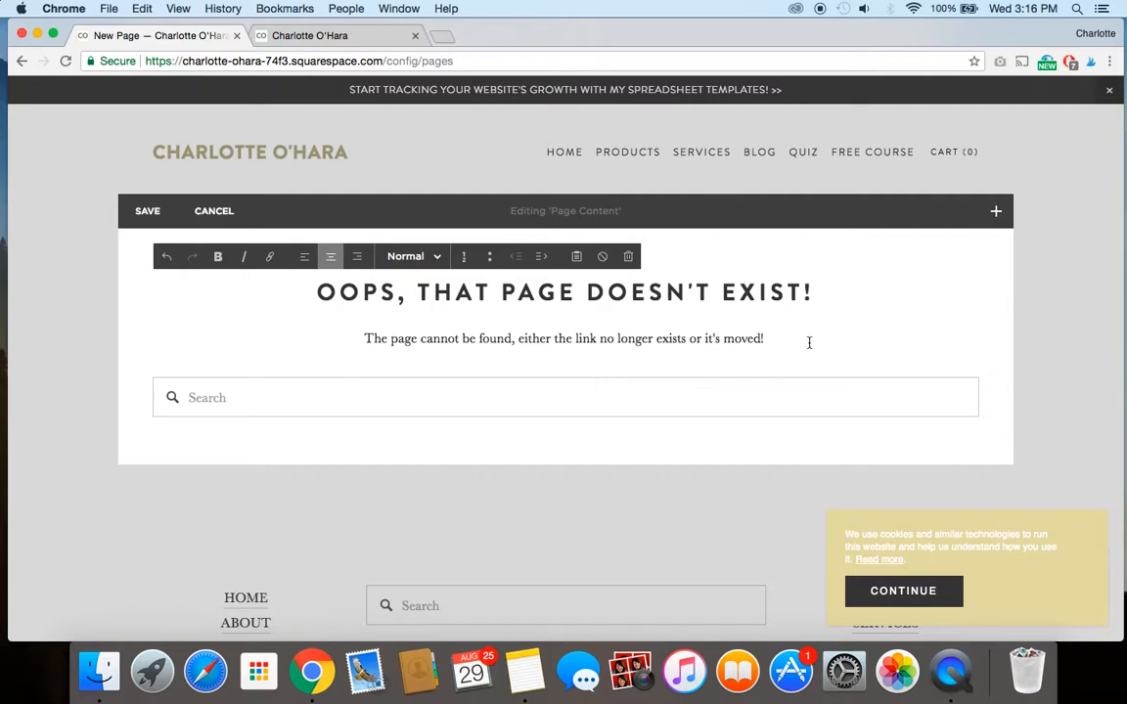
text(Try searching)
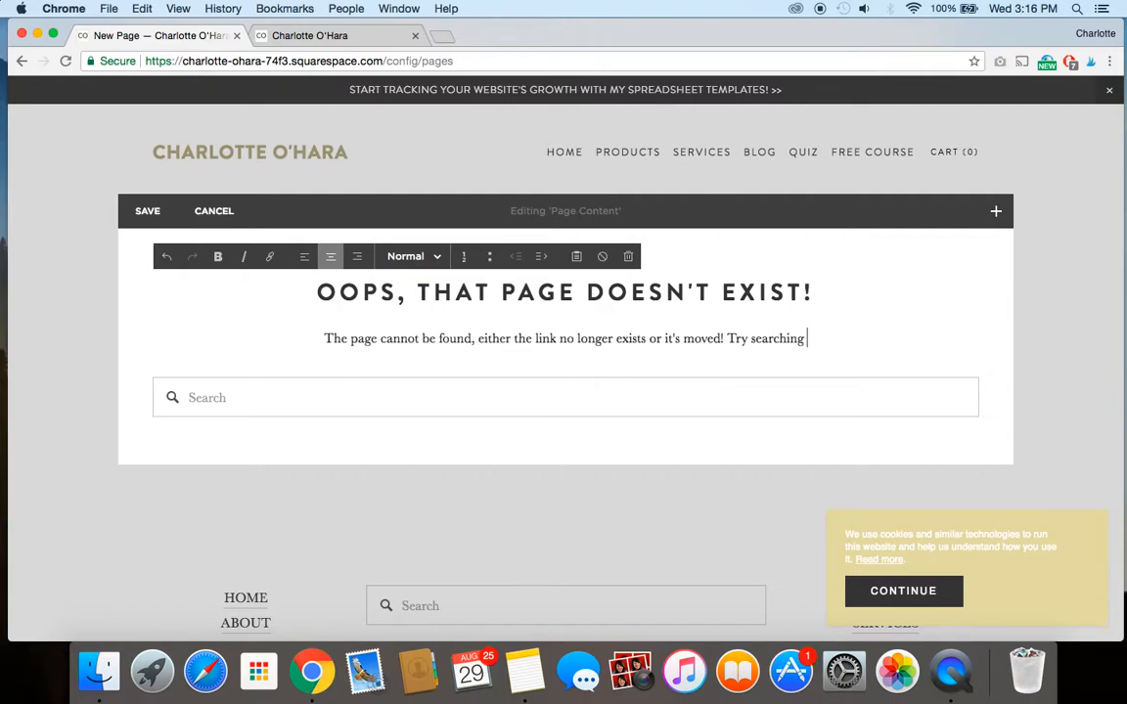
text( below:)
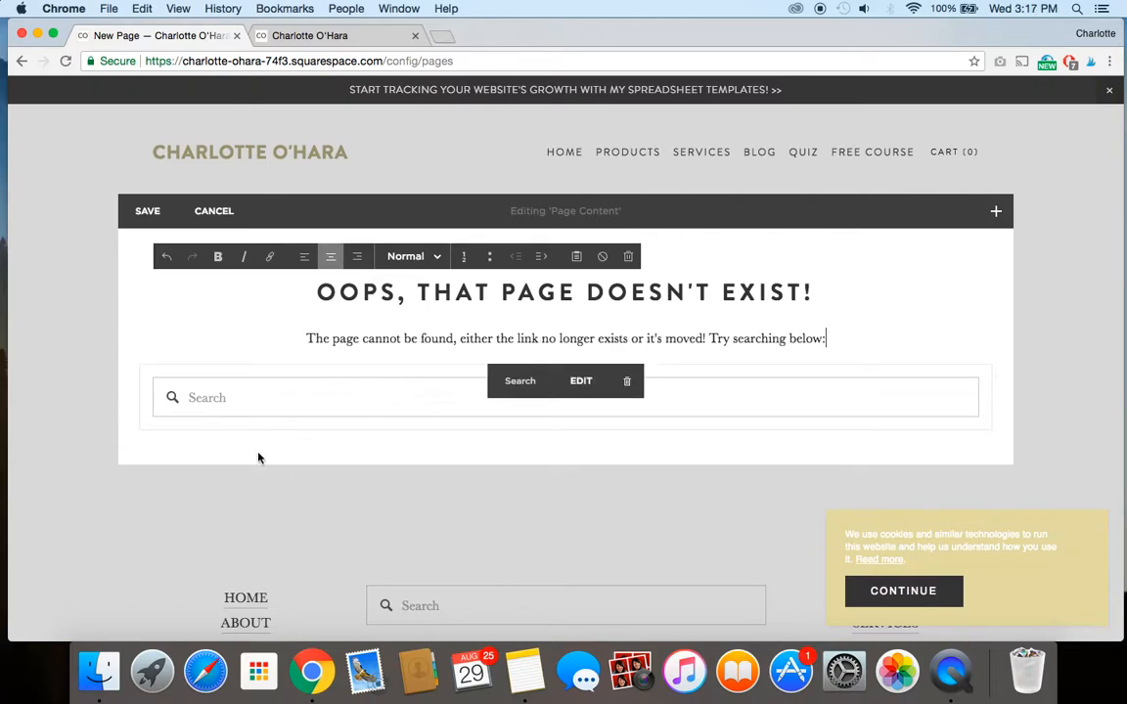
Insert a Form block below the search field and apply it with the default name, email, subject and message fields.
mouse_move(144, 445)
click(140, 431)
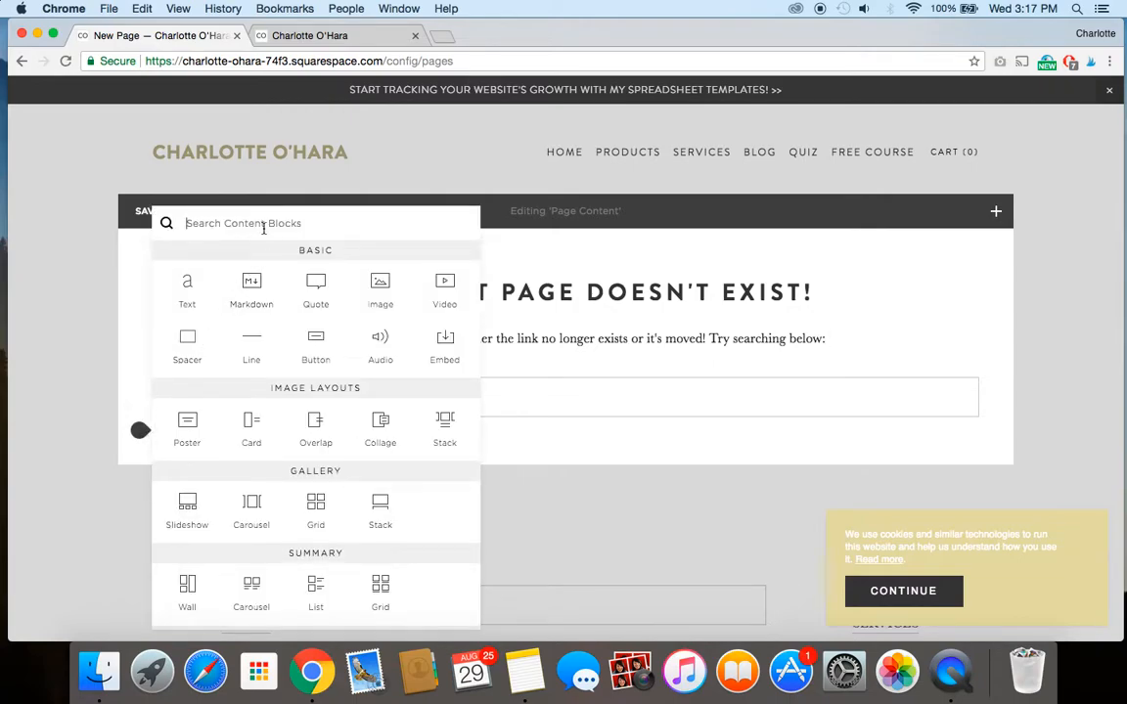
text(cont)
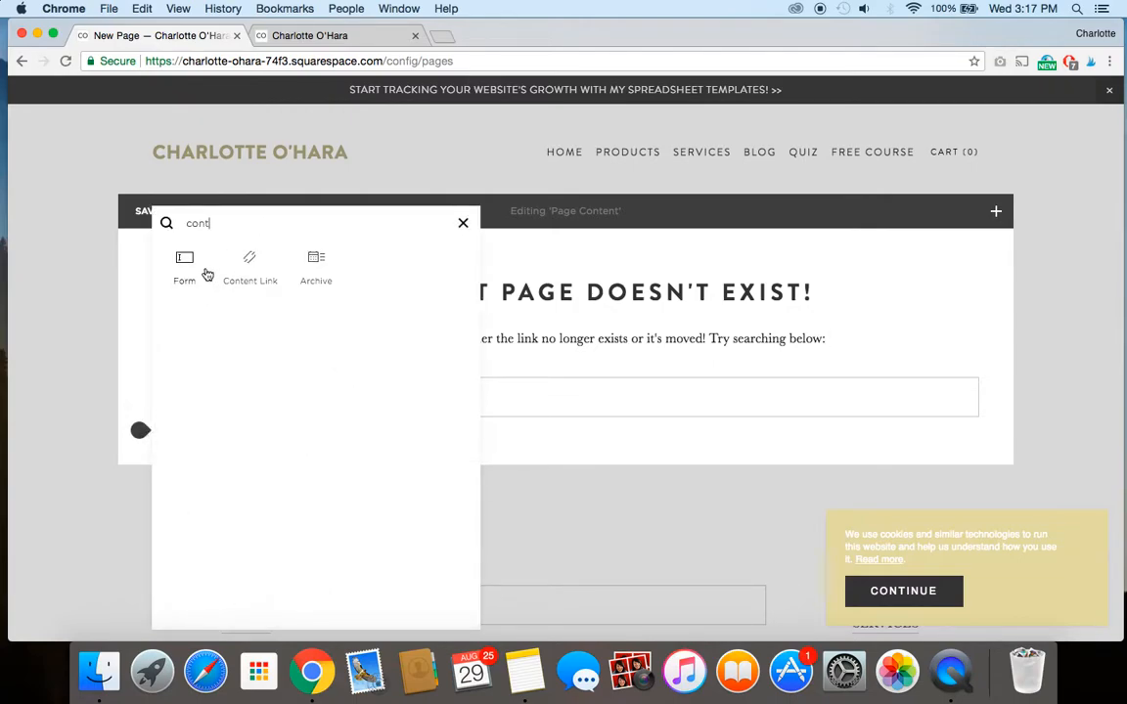
click(184, 264)
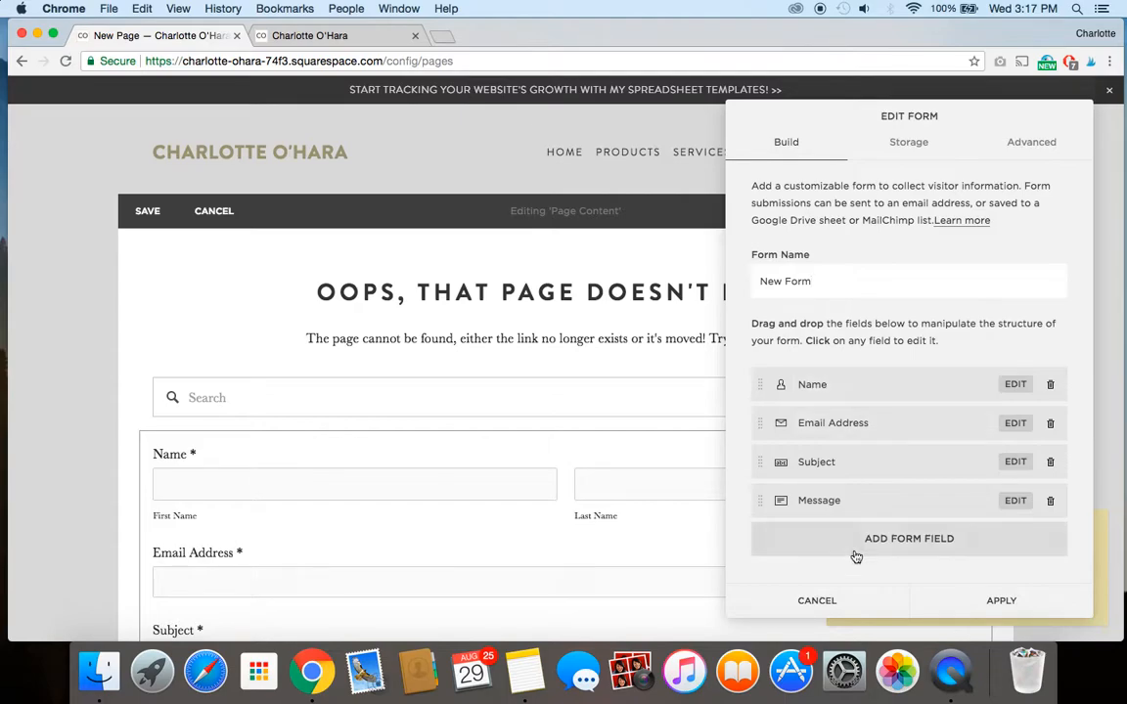
click(946, 598)
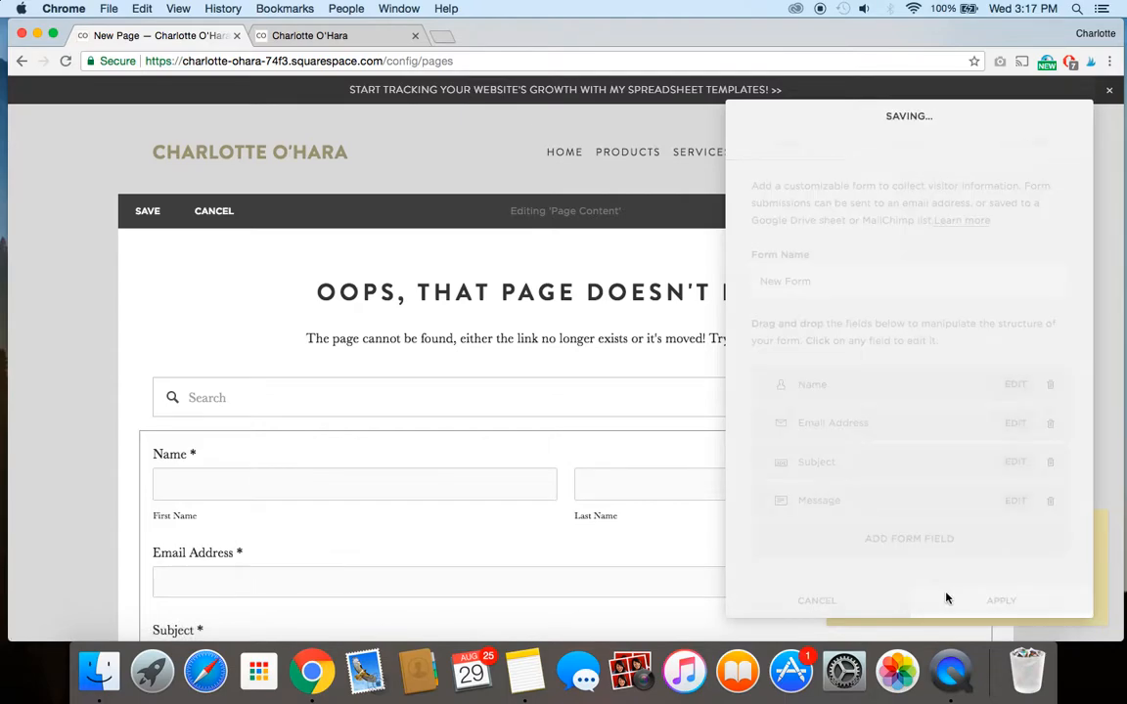
click(612, 337)
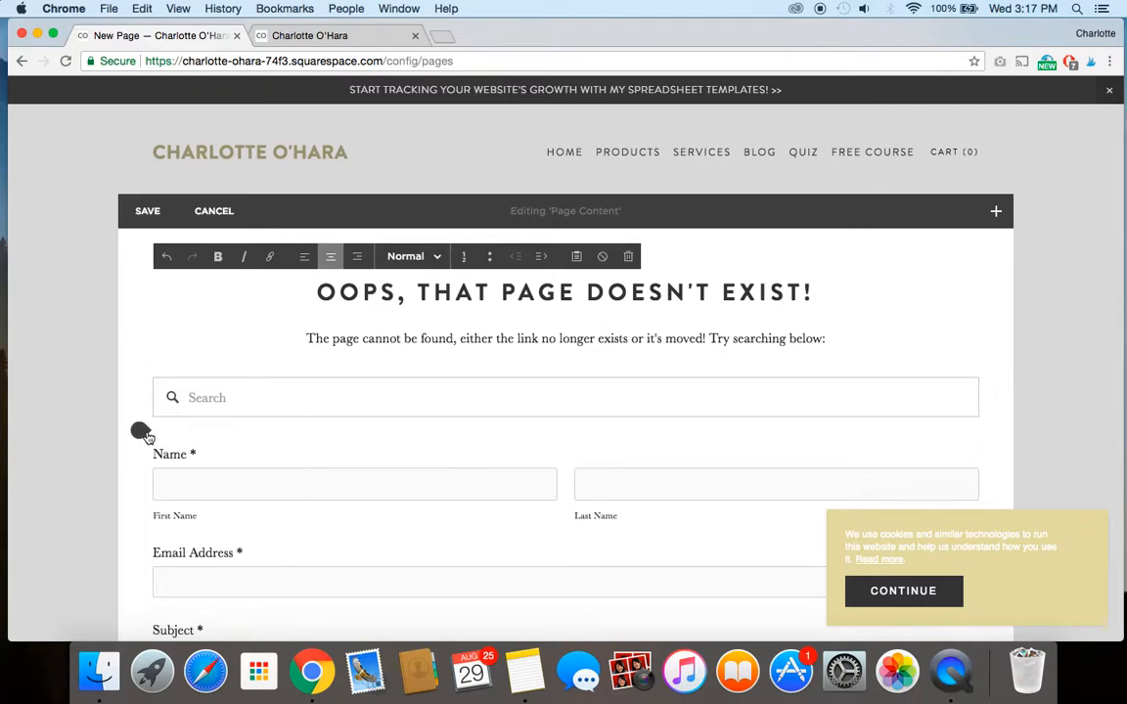
Add a text block between the search field and the form reading "Or , send us a message by filling out the form below".
click(141, 430)
click(186, 291)
click(217, 457)
text(Or , send)
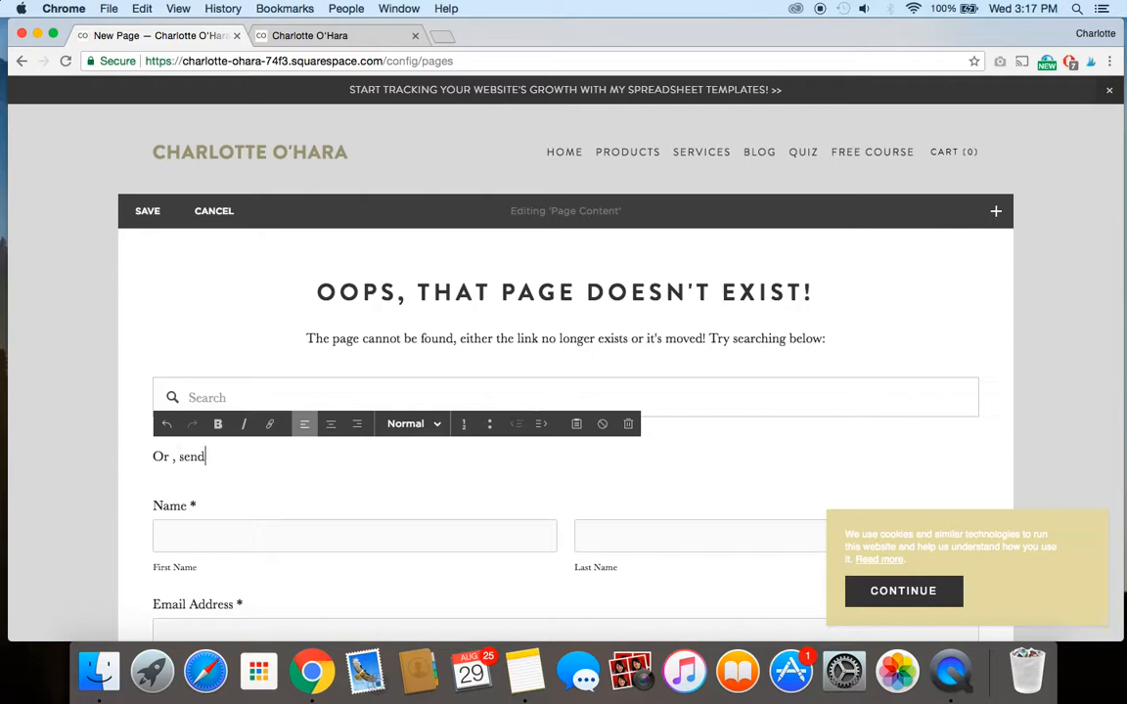
text( us a message by filinng out the form below)
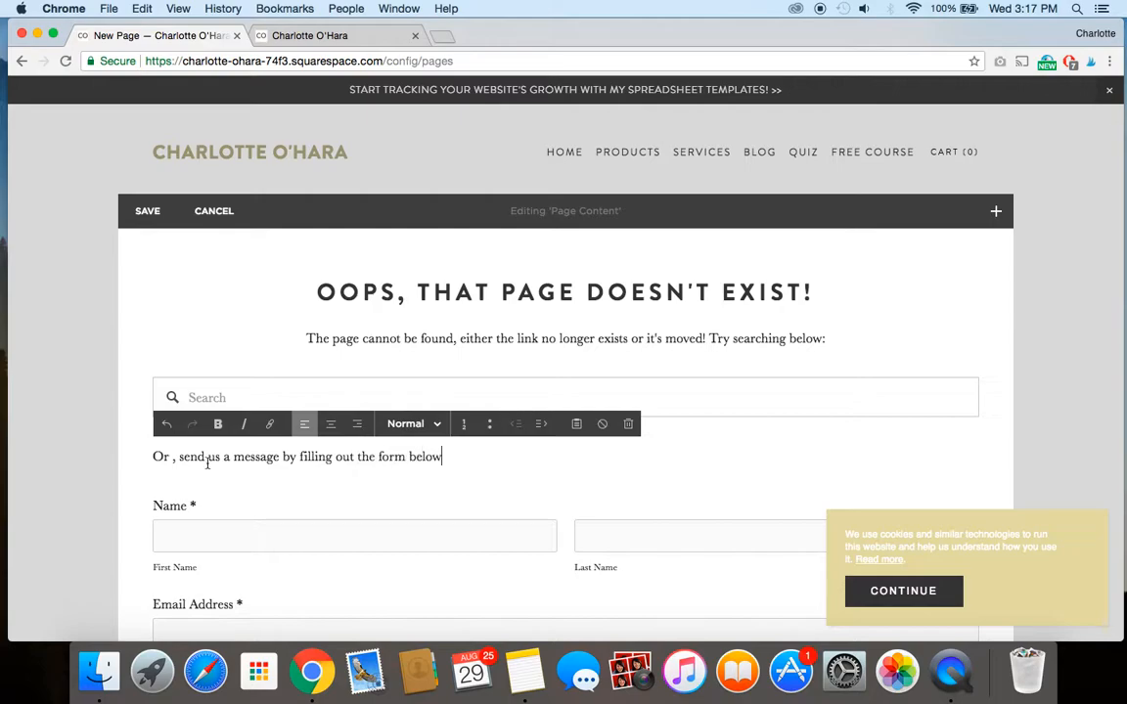
Format the line introducing the form as Heading 2 and center it.
drag(153, 461, 251, 470)
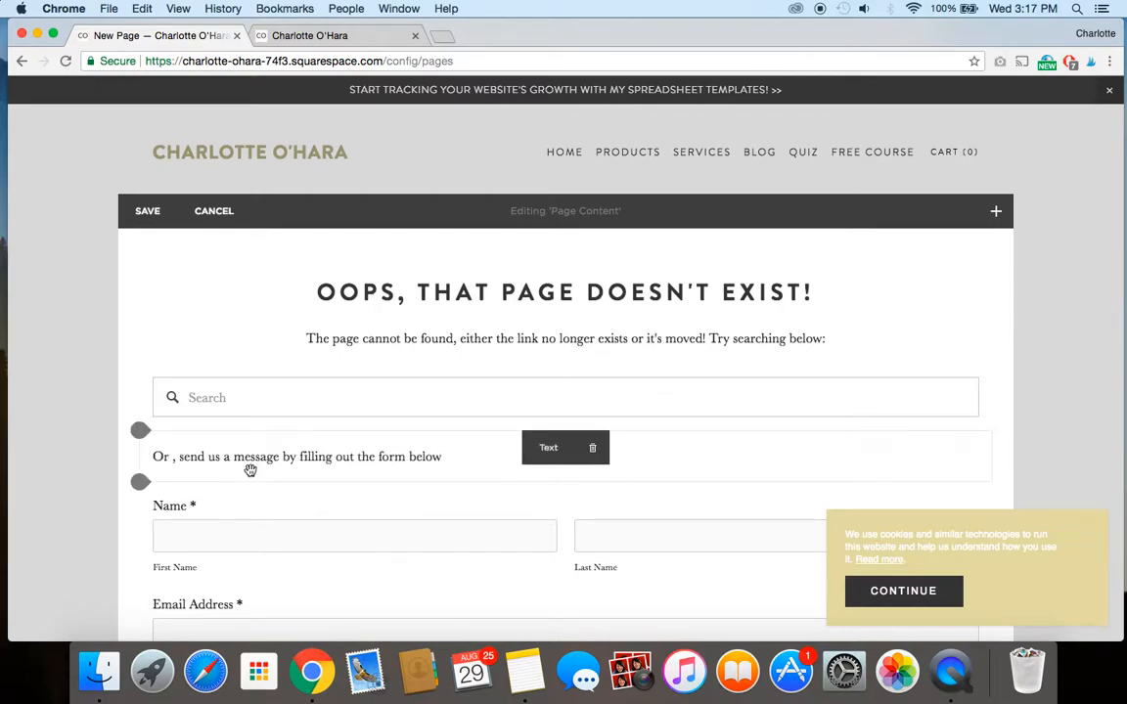
click(283, 456)
triple_click(284, 456)
click(413, 424)
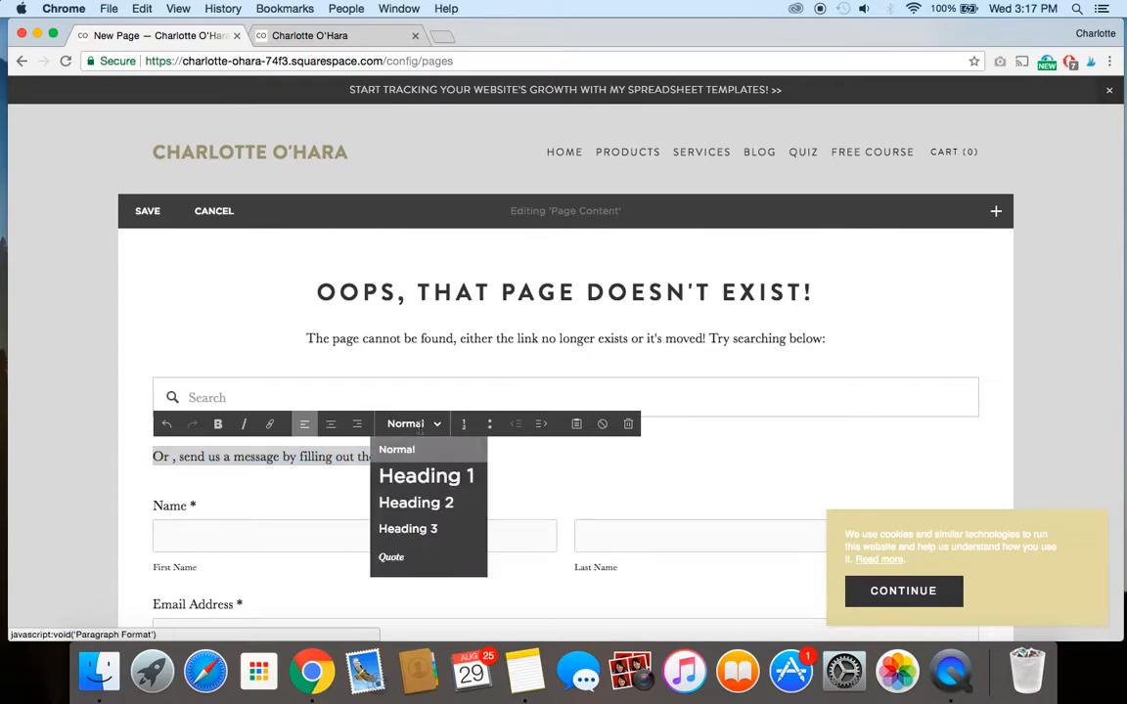
click(415, 502)
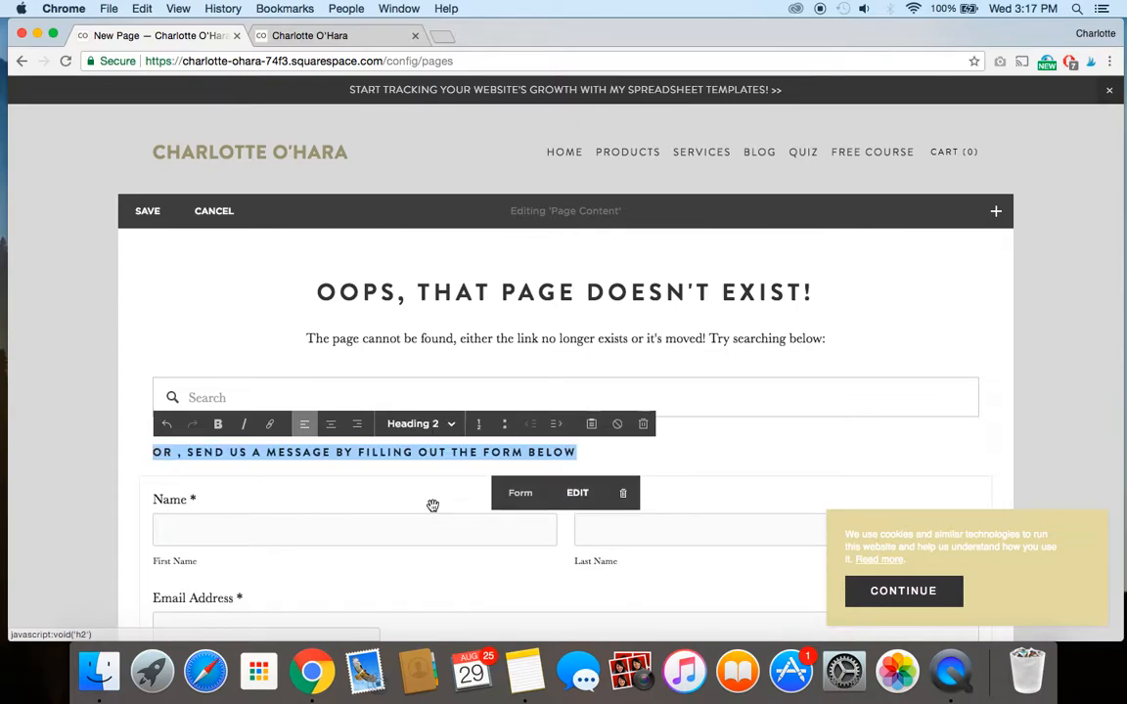
click(330, 428)
click(544, 339)
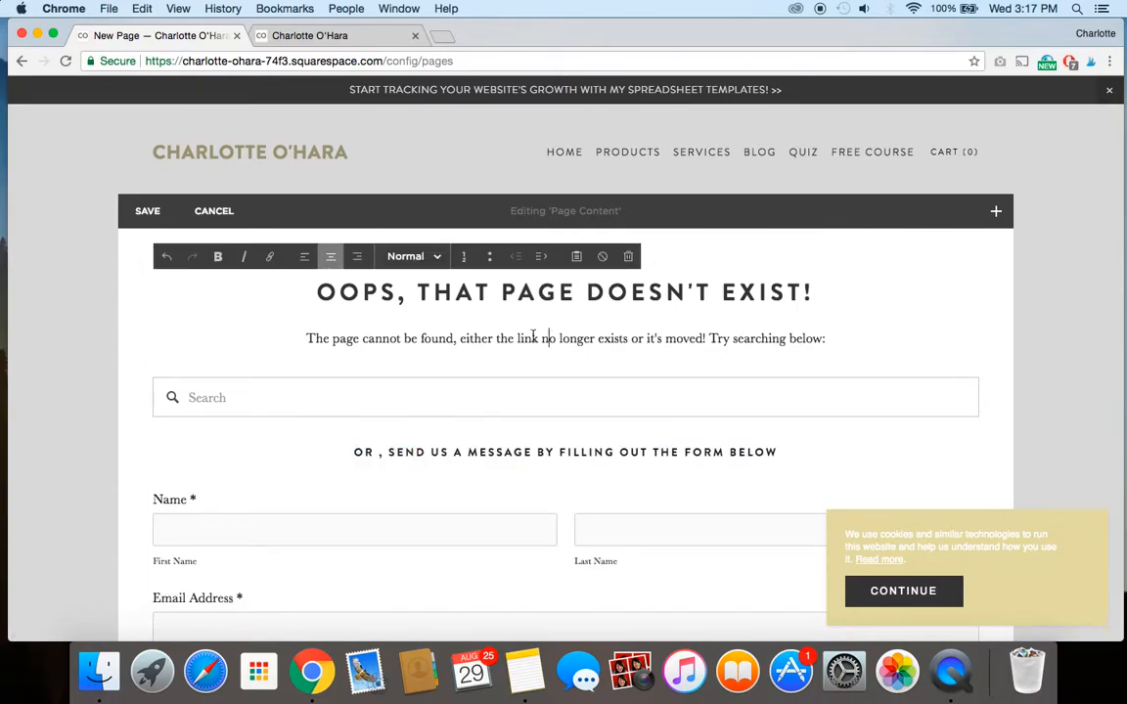
Add a text block directly below the search field reading "Take a look at our popular blog posts".
scroll(381, 336, down, 6)
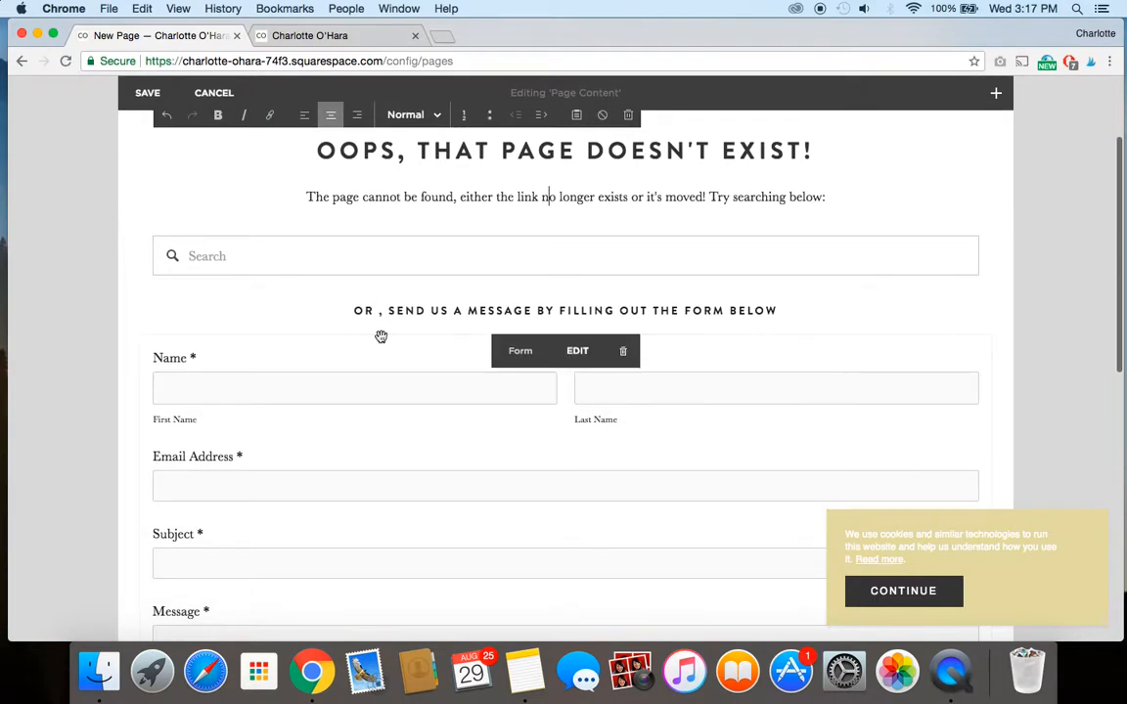
scroll(380, 336, up, 6)
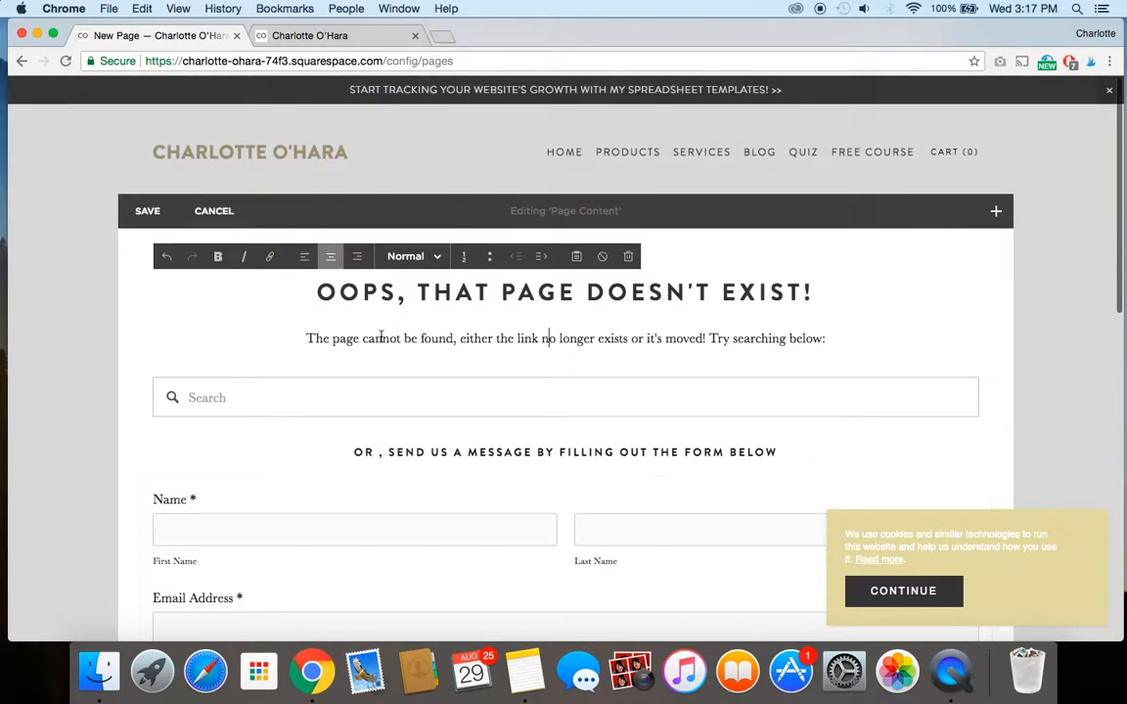
click(141, 431)
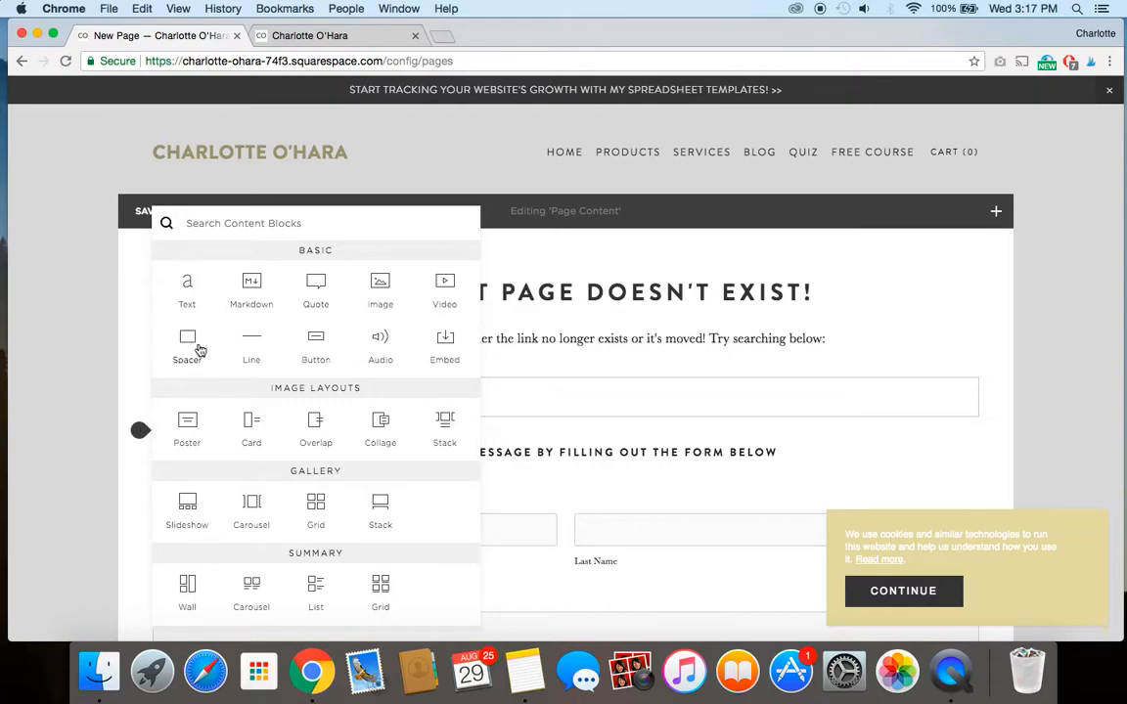
click(190, 283)
click(194, 456)
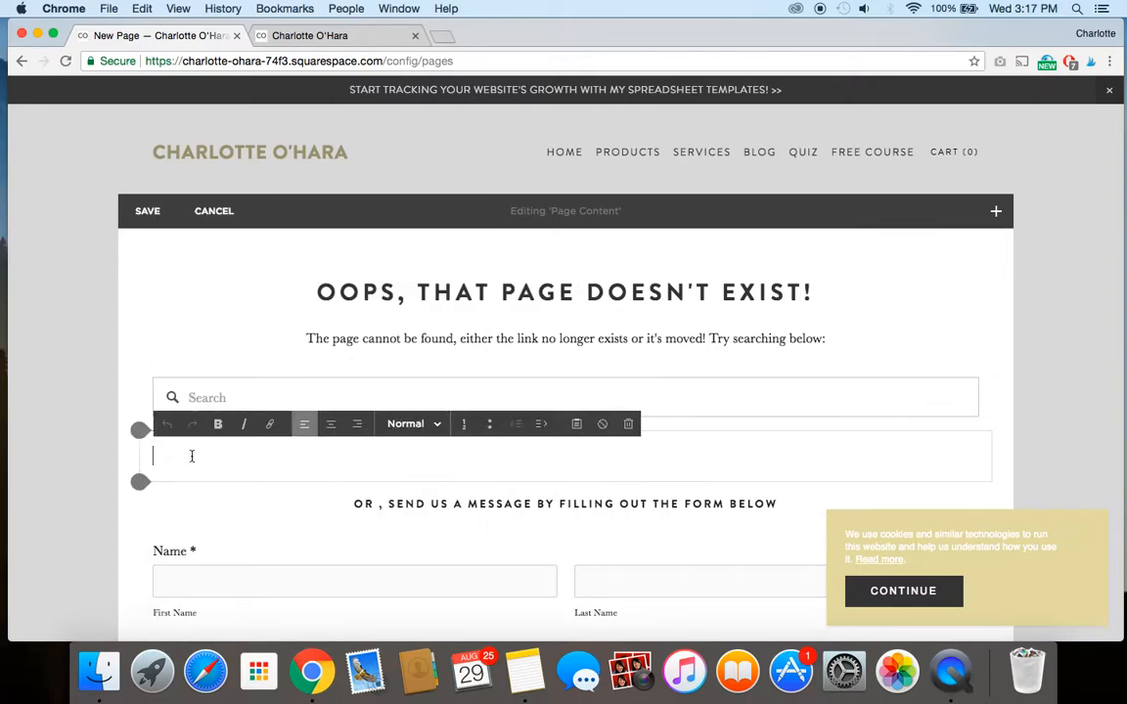
text(Take a look at)
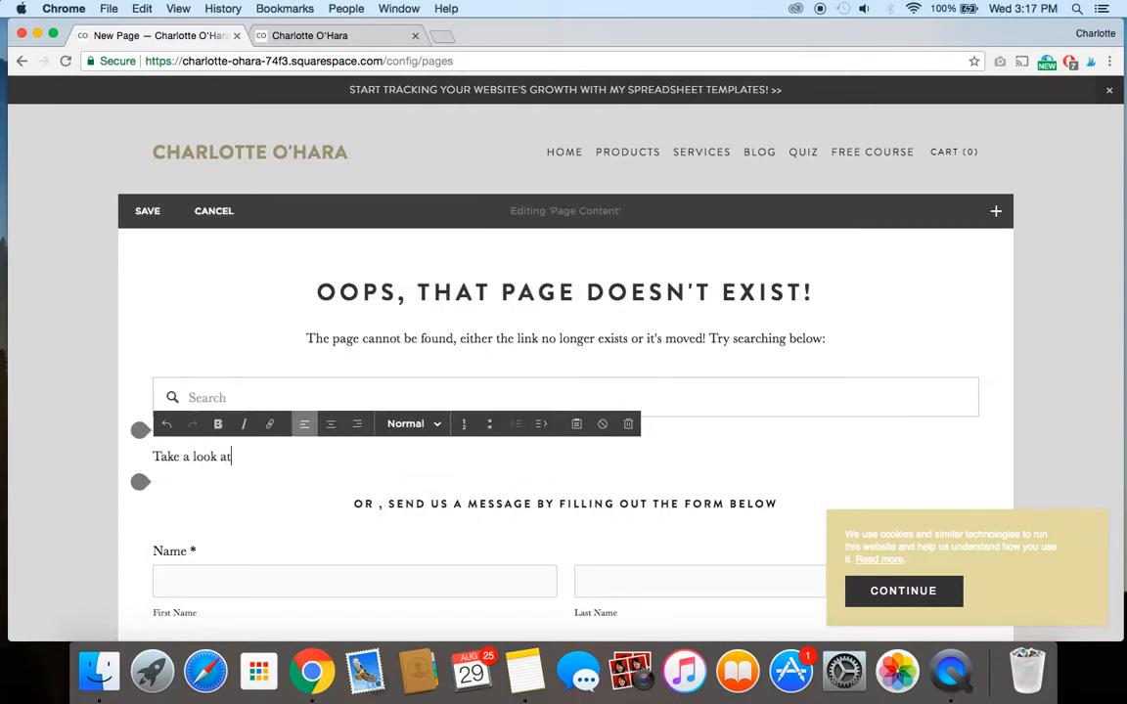
text( our popupl)
key(BackSpace)
key(BackSpace)
text(lar blog posts)
Add three placeholder lines, "Link 1", "Link 2" and "Link 3", beneath the popular blog posts line.
key(Return)
text(Link 1)
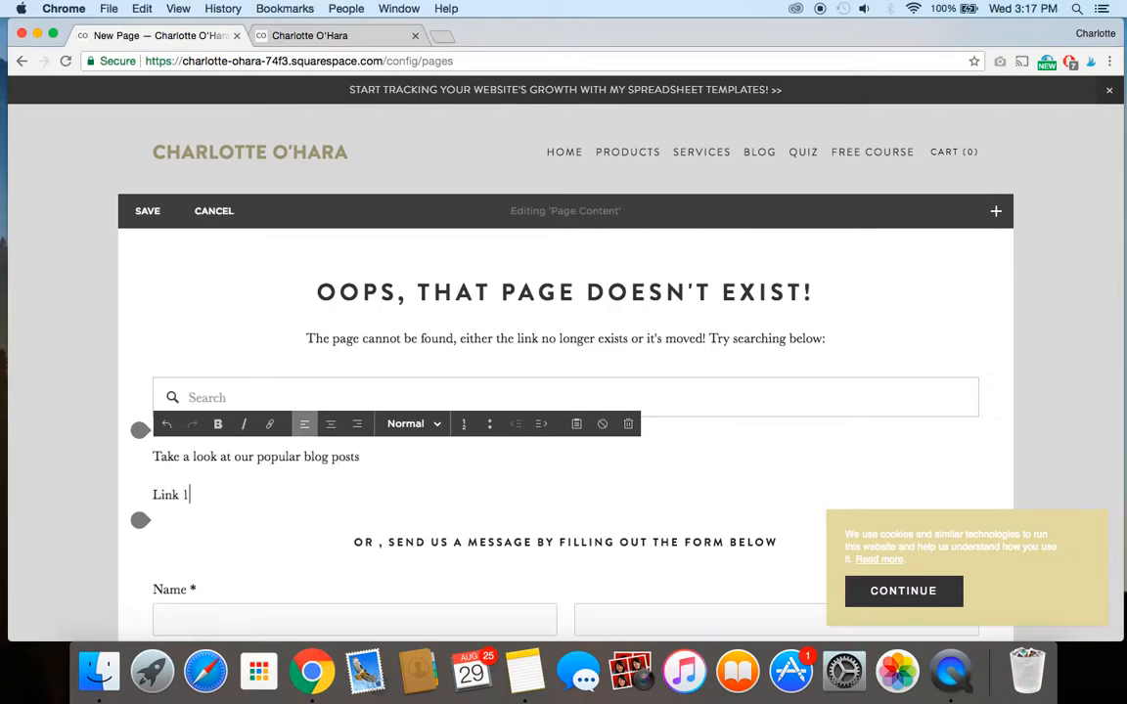
key(Return)
text(Link 2)
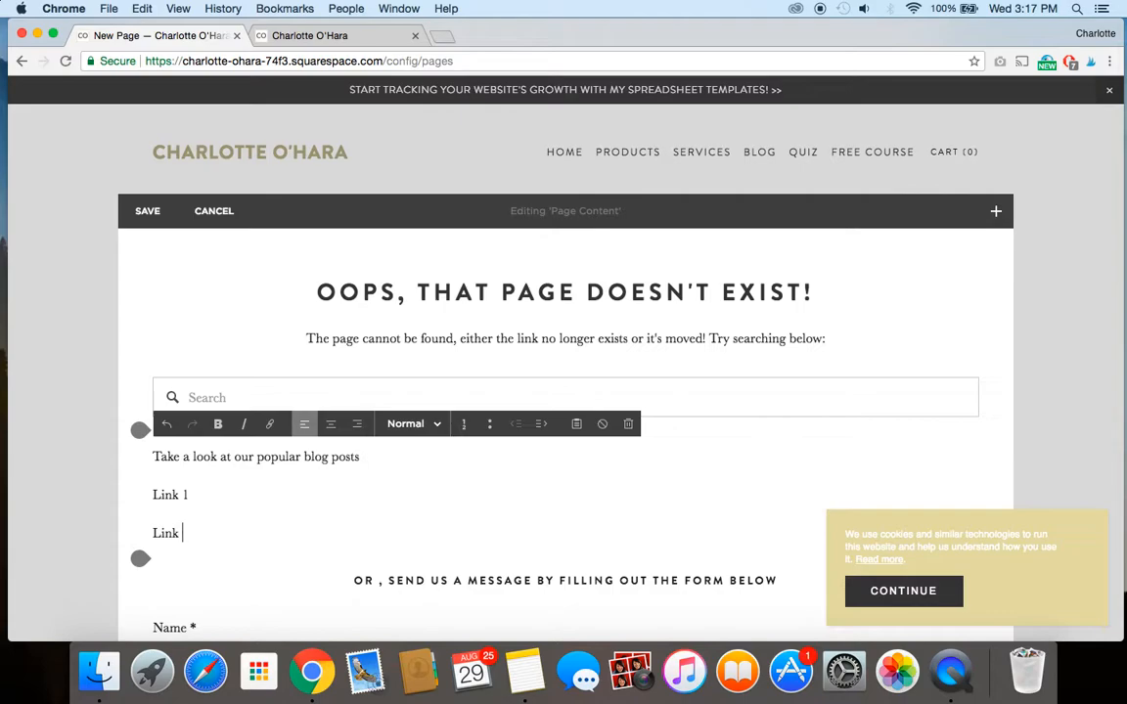
key(Return)
text(Link 3)
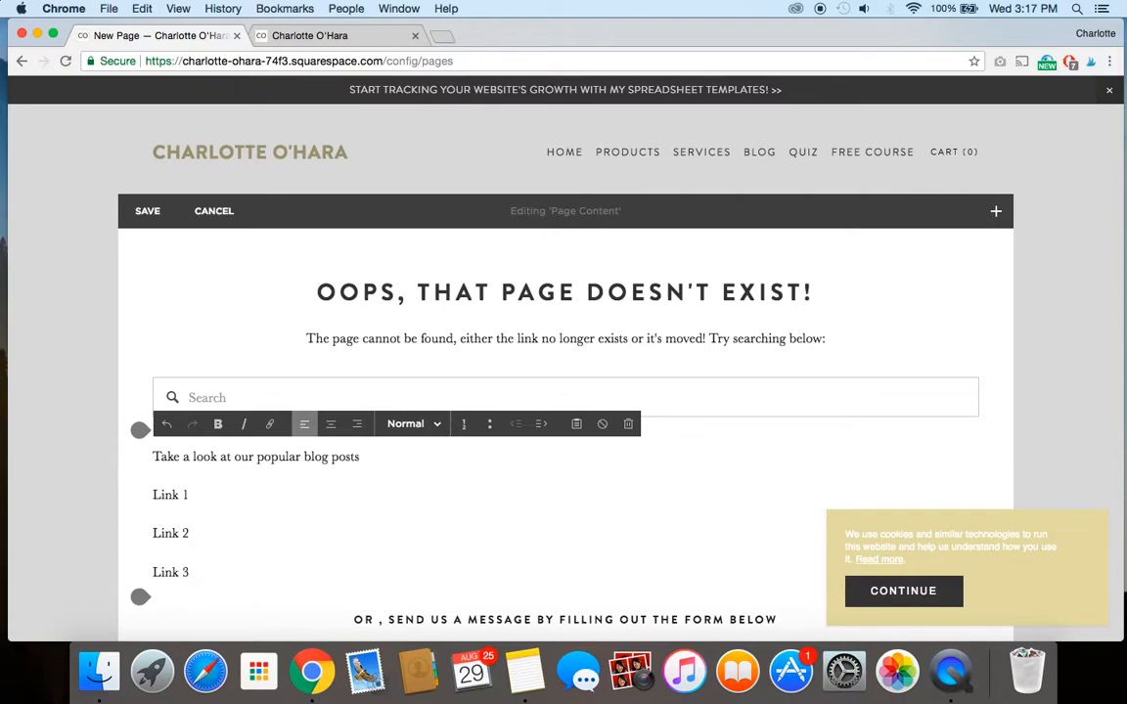
Add the line "Looking for tickets to our upcoming event? Click here." below "Link 3".
scroll(211, 536, down, 3)
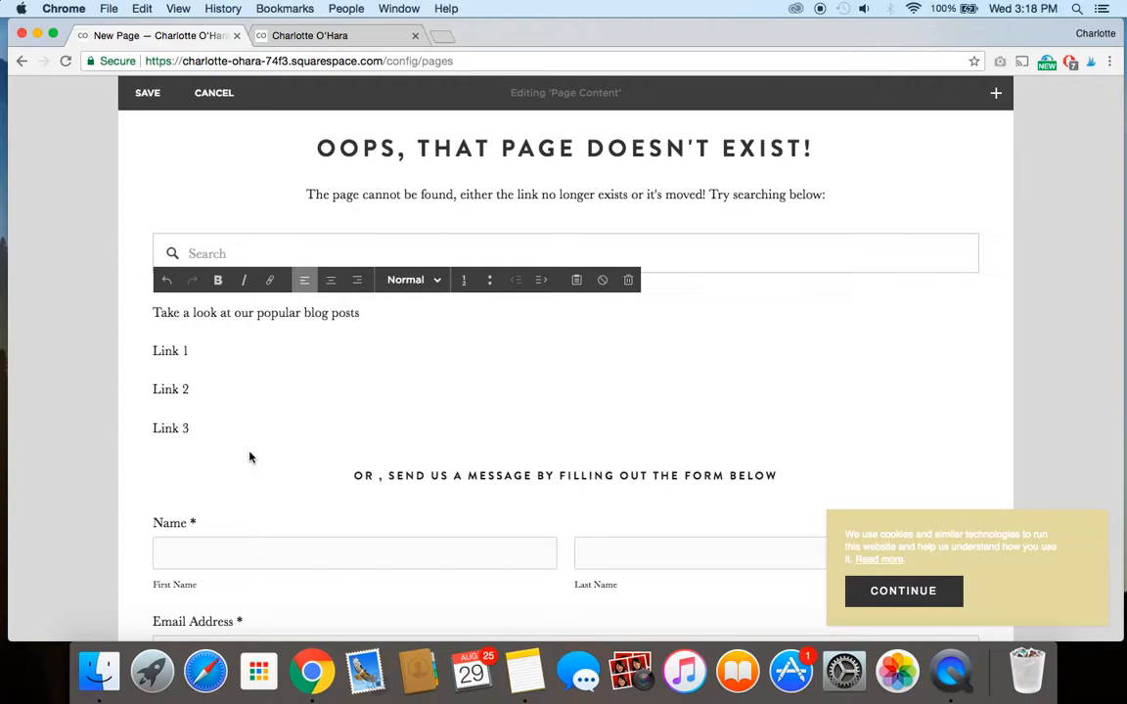
key(Return)
text(Lookin)
text(g for tickets to)
text( ou)
key(BackSpace)
text(our upcoming event? click here.)
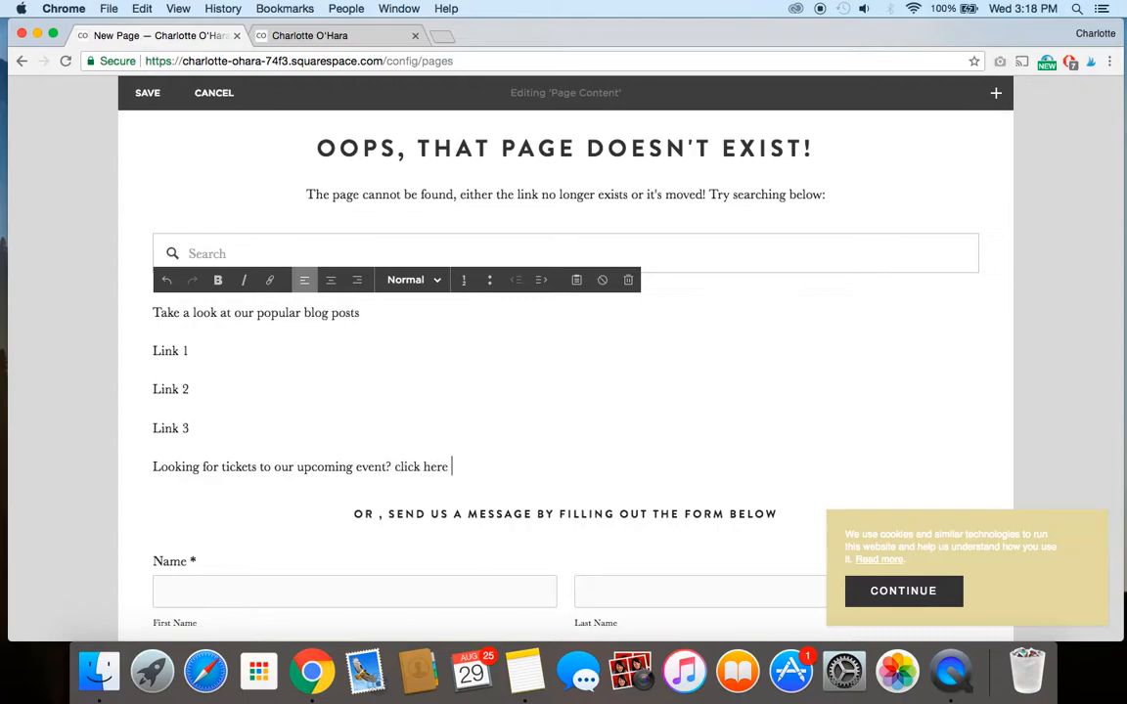
click(401, 467)
key(BackSpace)
text(C)
click(469, 469)
Save the page content and look over the saved page down to its footer.
scroll(384, 423, down, 5)
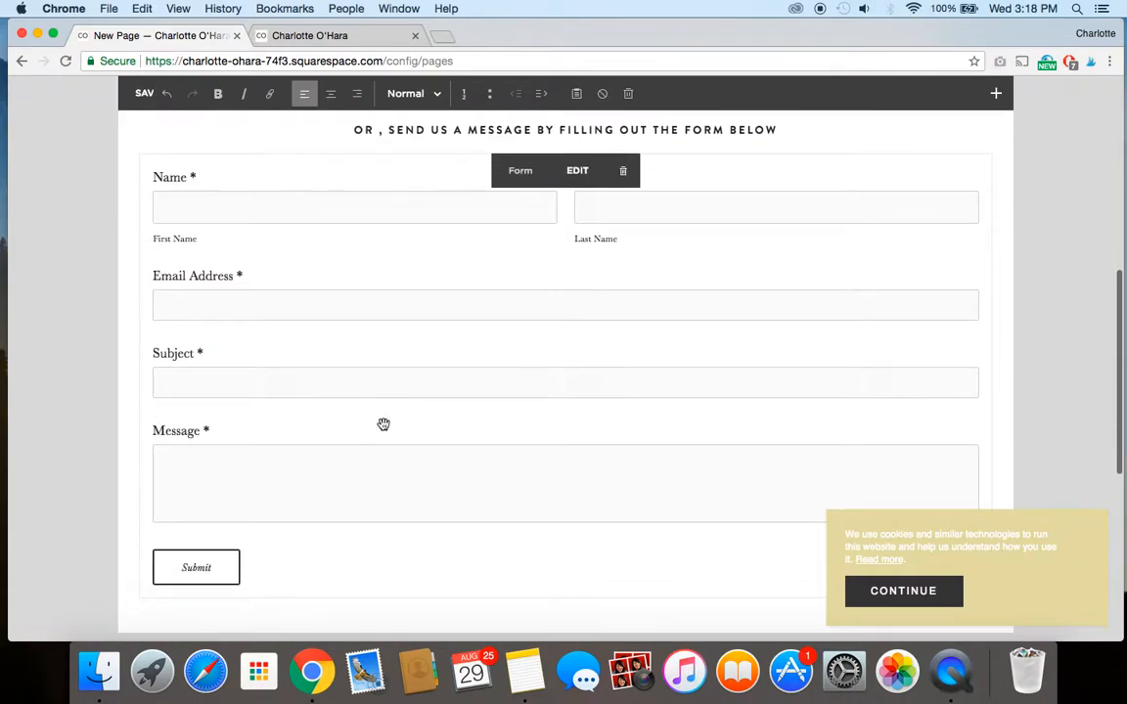
scroll(384, 424, up, 7)
click(152, 215)
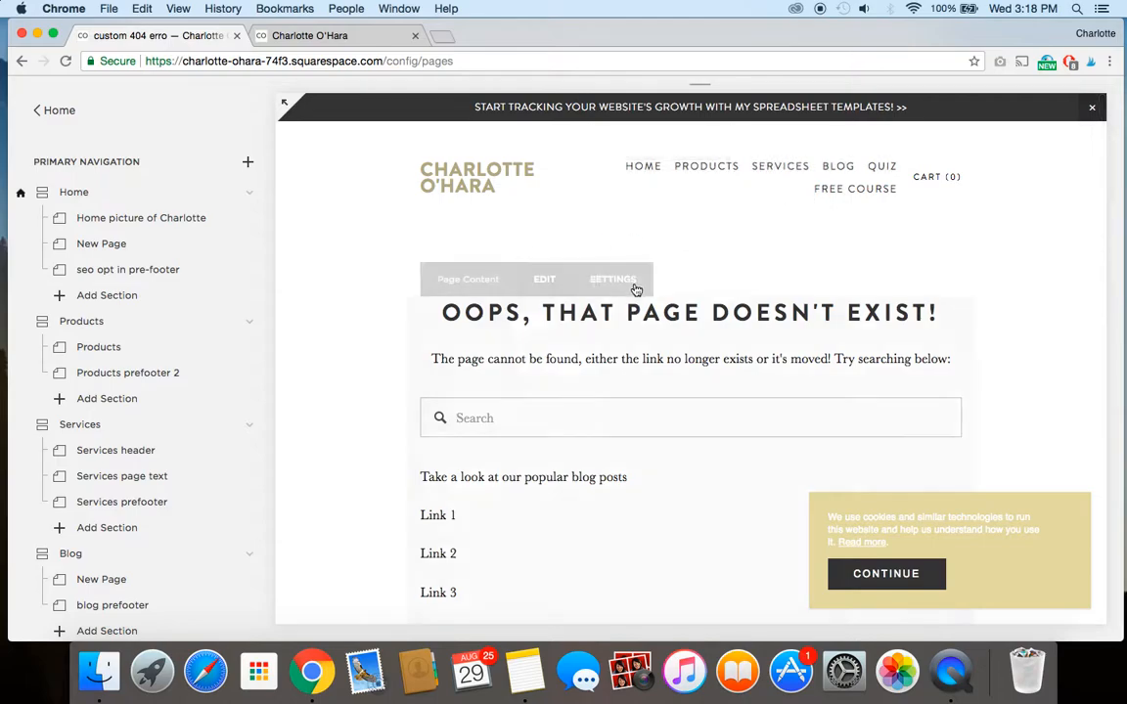
scroll(524, 397, down, 12)
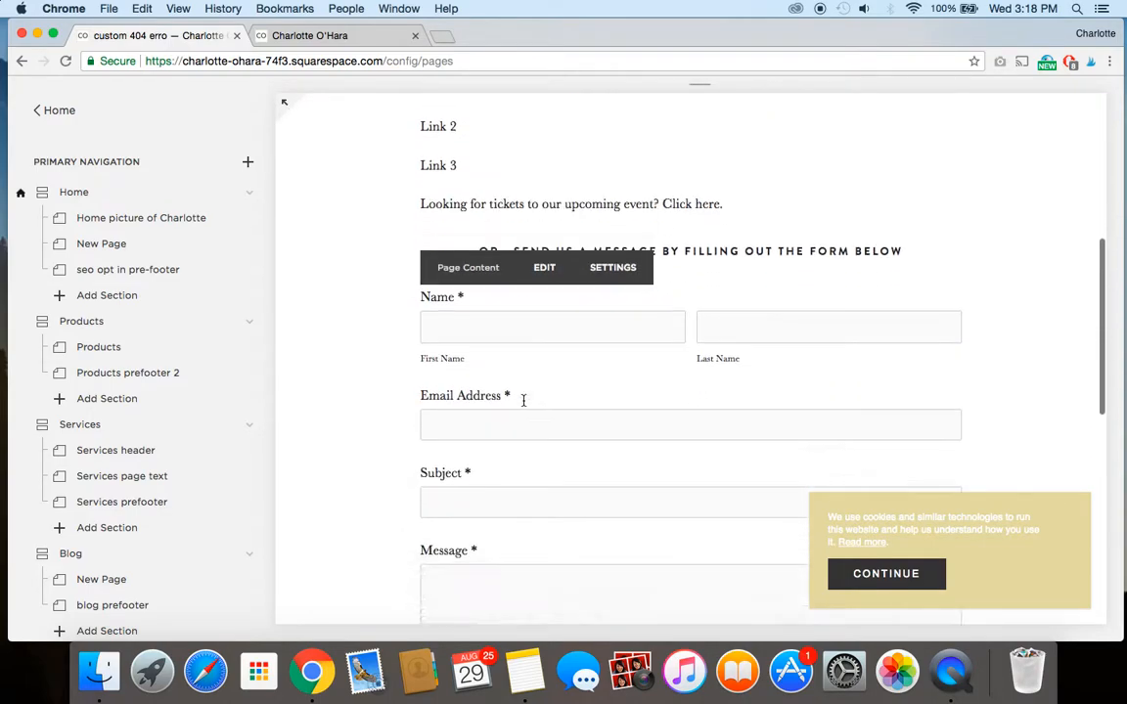
scroll(524, 400, down, 5)
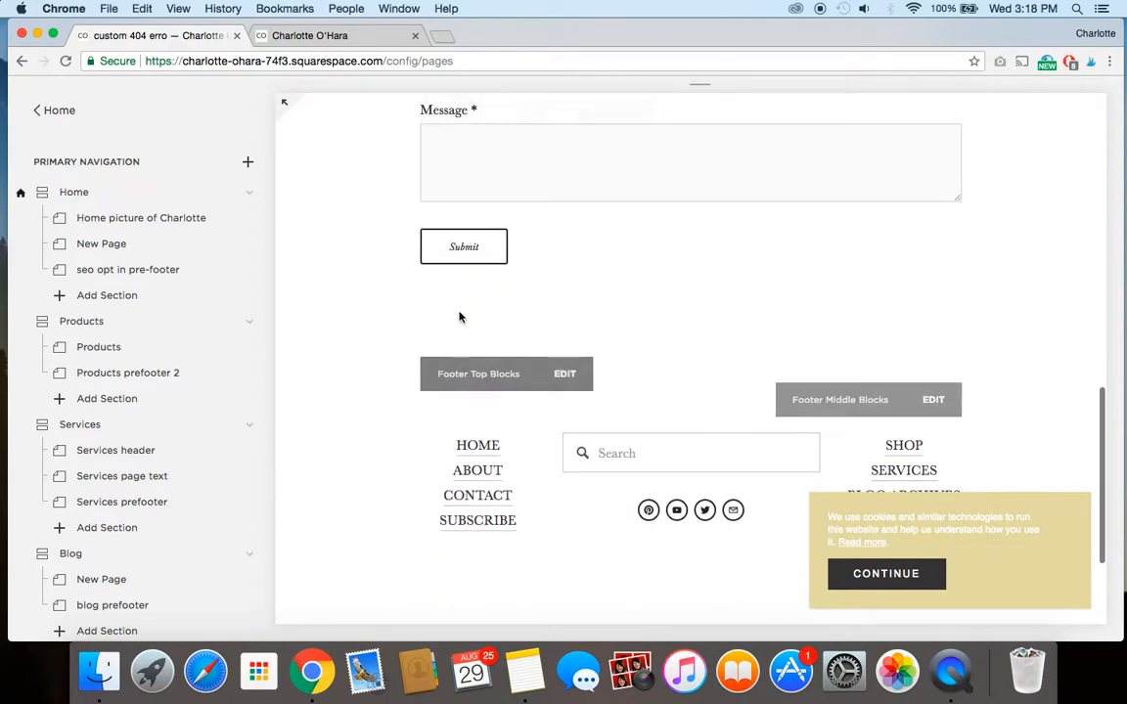
scroll(673, 284, up, 15)
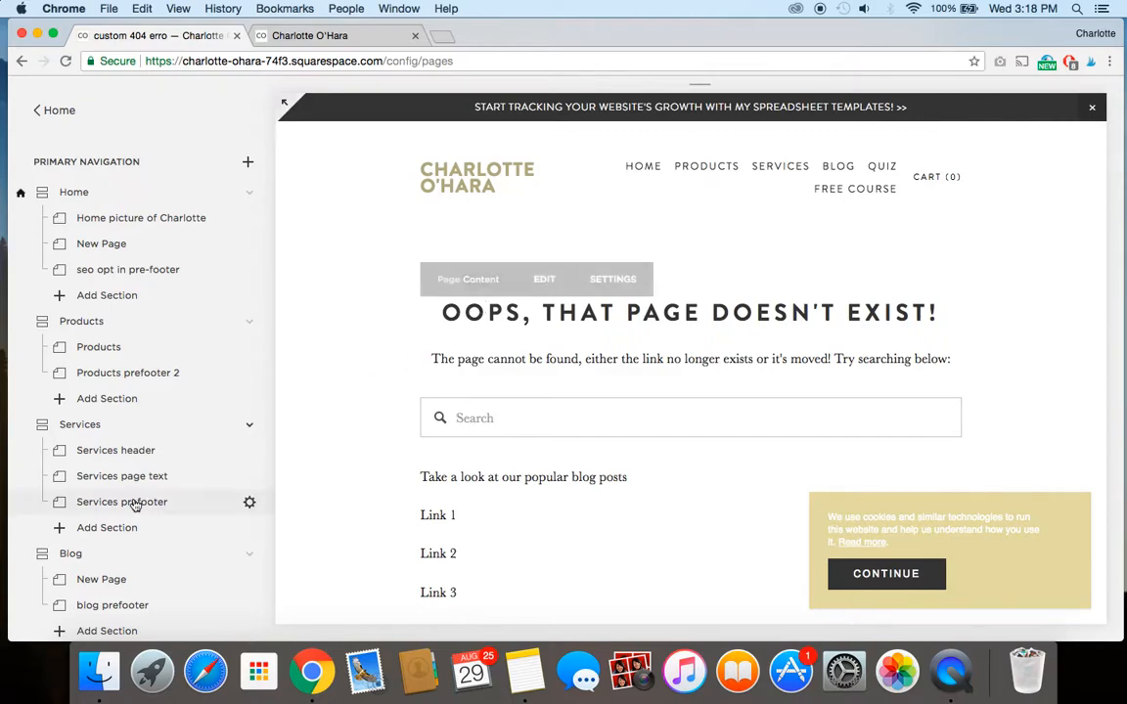
Open the 404 Error / Page Not Found options in the website's advanced settings.
scroll(134, 503, down, 5)
scroll(134, 500, up, 5)
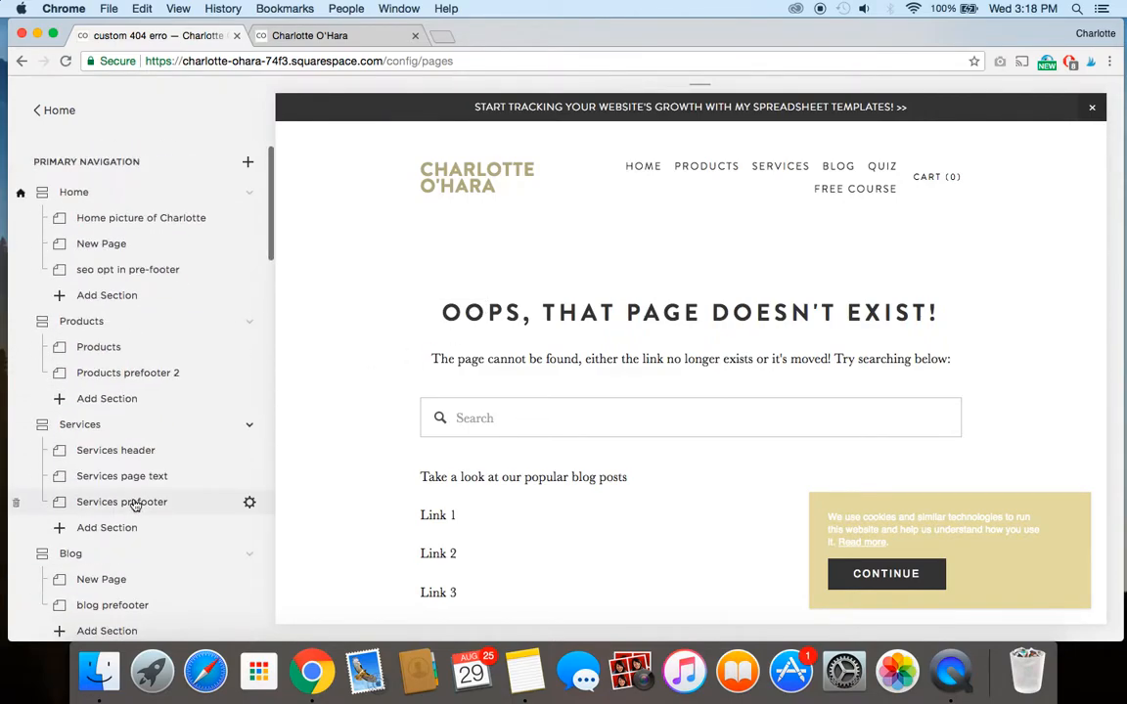
click(60, 112)
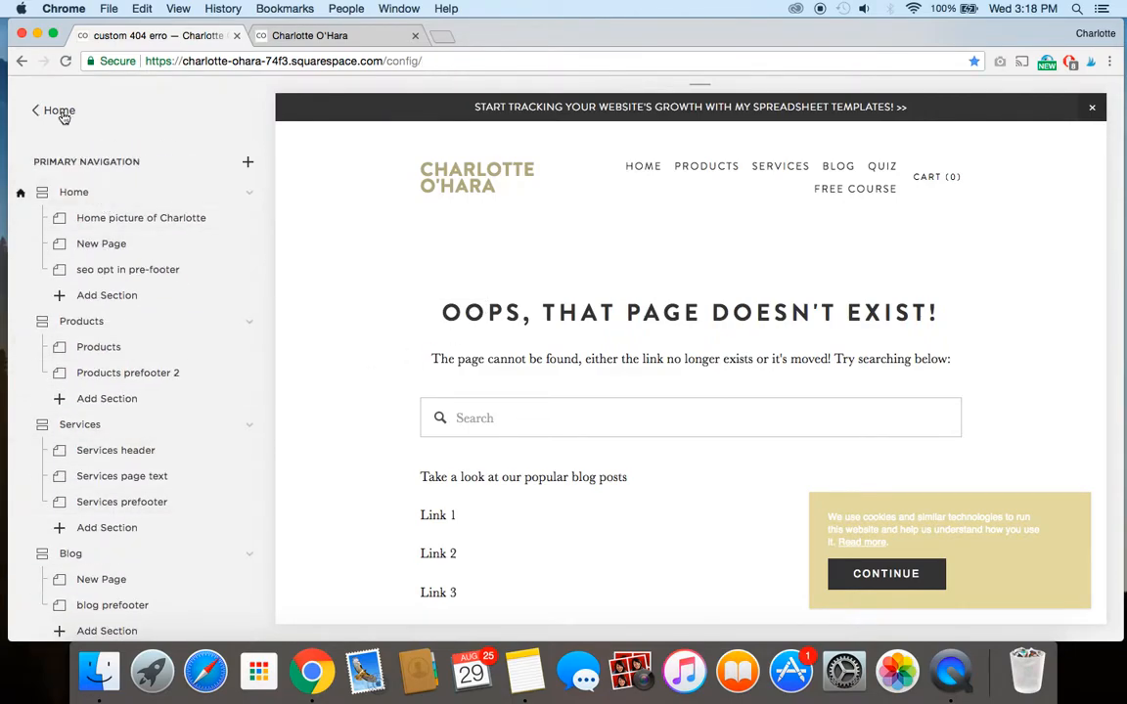
scroll(94, 308, down, 3)
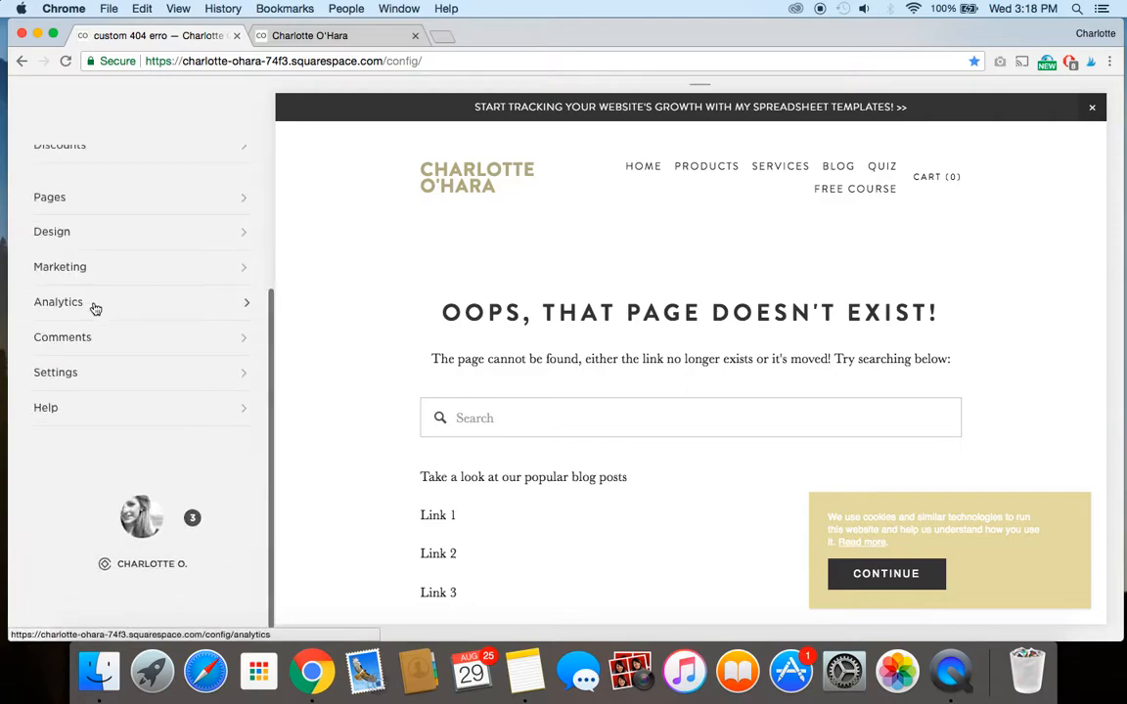
click(75, 371)
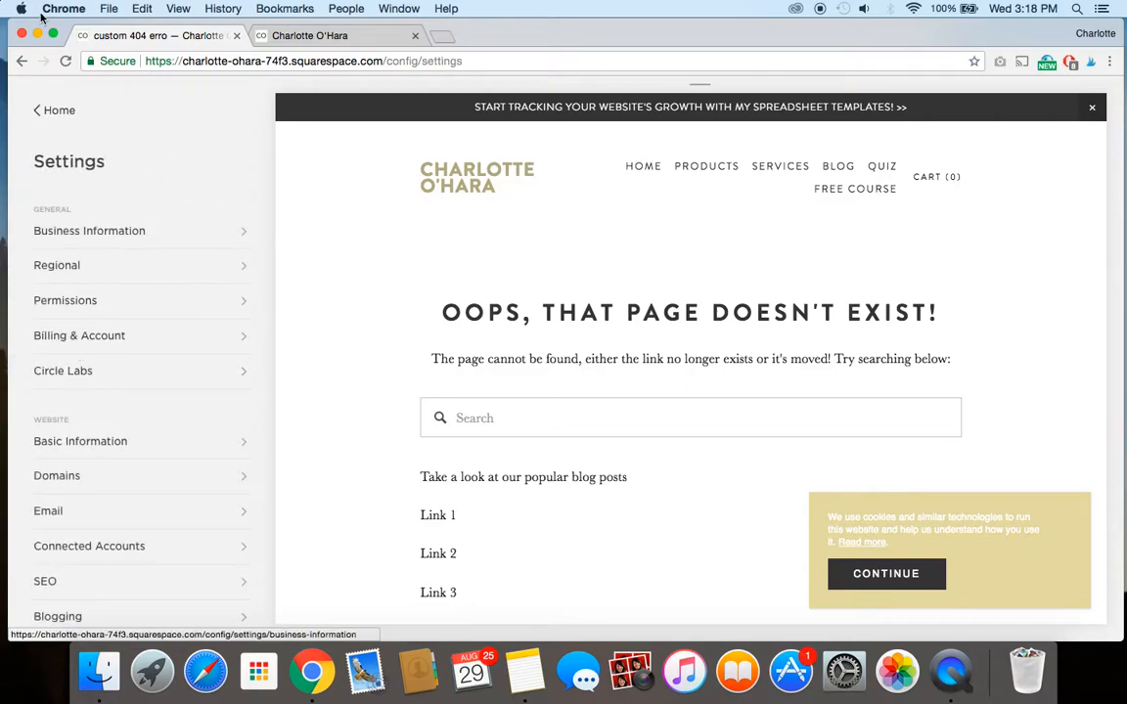
scroll(79, 460, down, 3)
scroll(87, 504, down, 4)
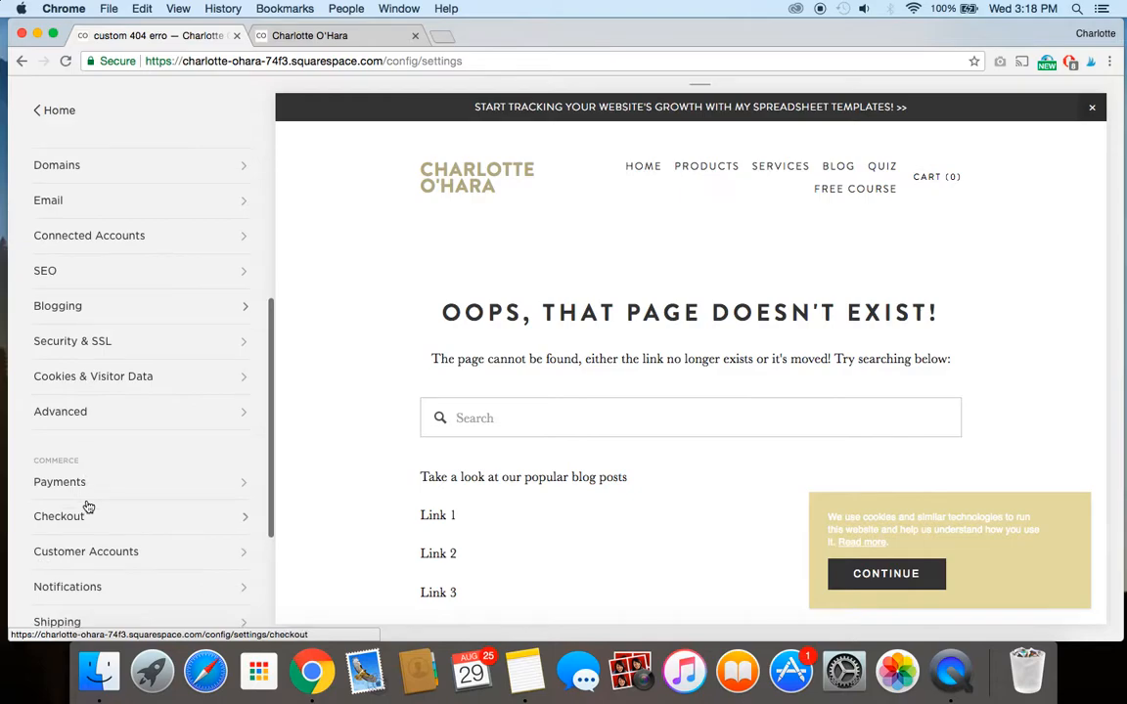
scroll(87, 506, down, 3)
scroll(87, 470, up, 3)
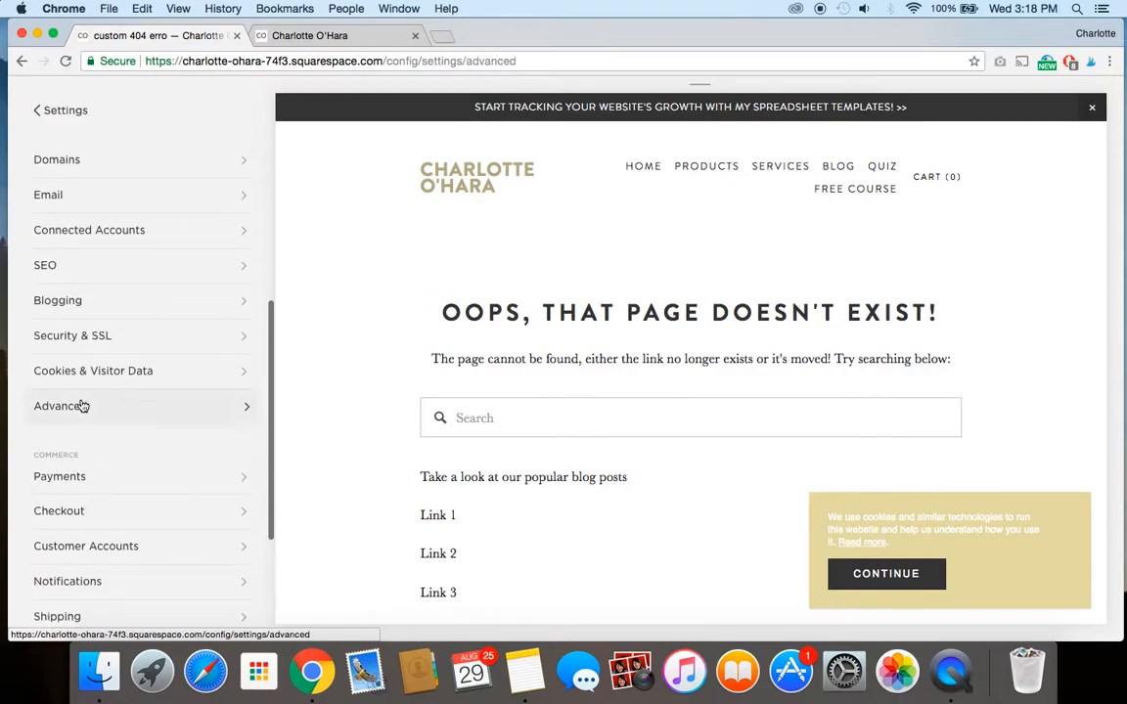
click(80, 402)
click(116, 213)
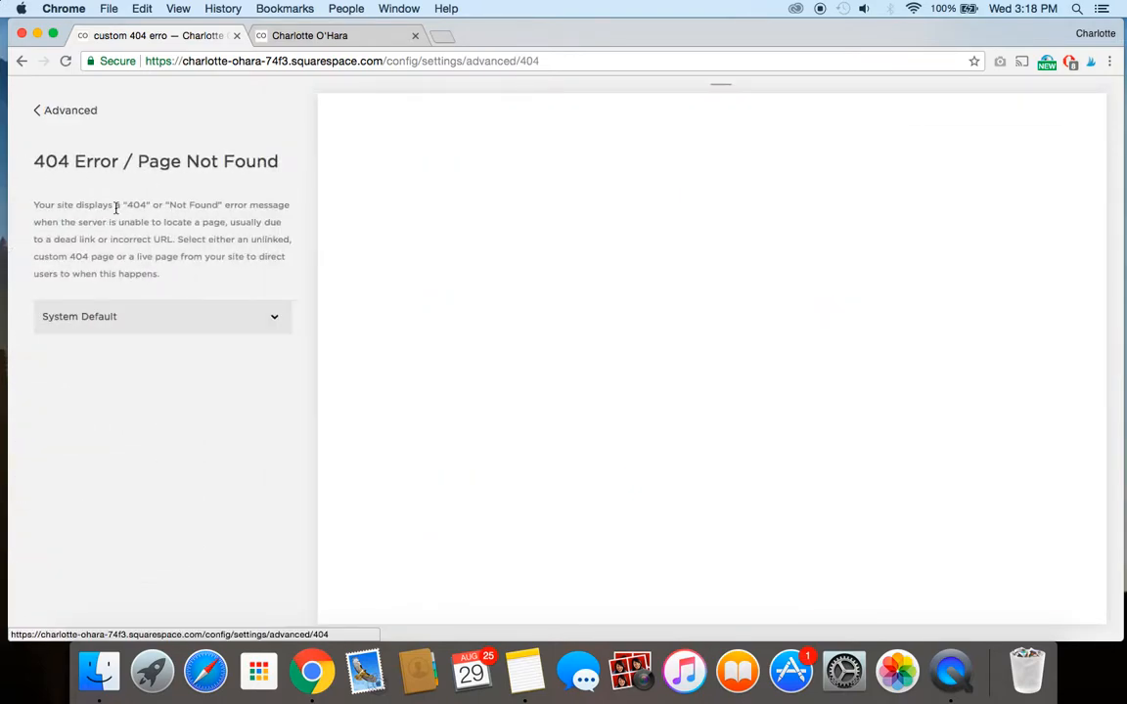
Set the site's 404 page to "custom 404 erro" instead of the system default and save the setting.
click(115, 318)
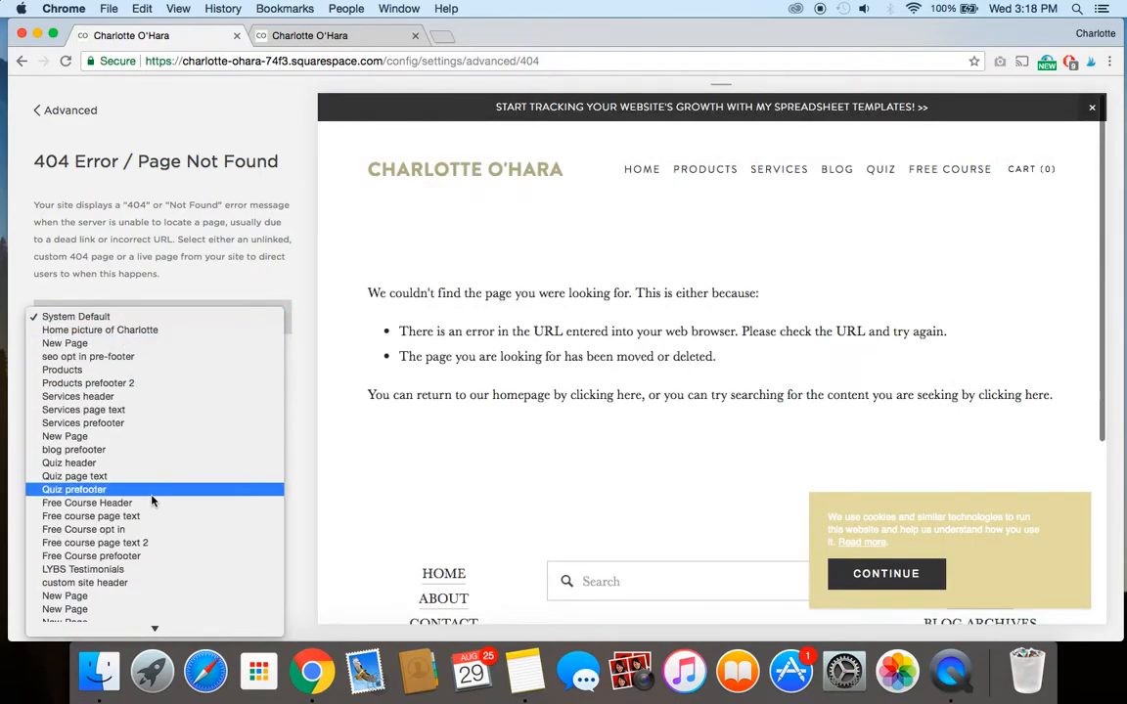
scroll(136, 444, down, 10)
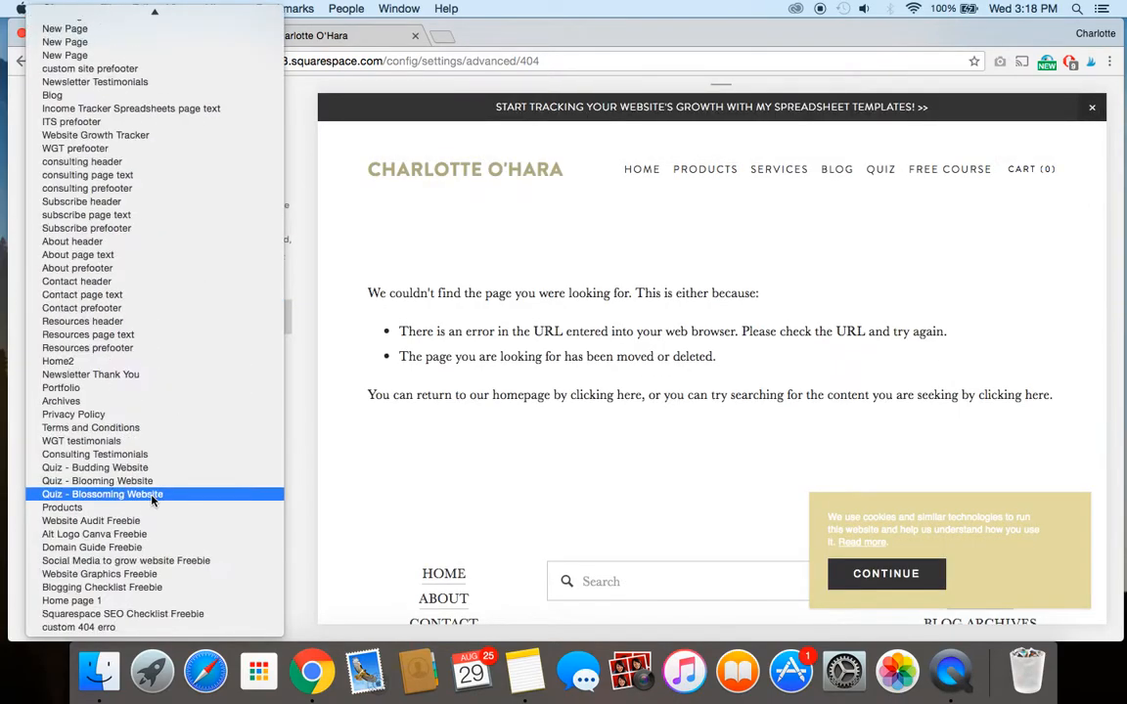
click(124, 629)
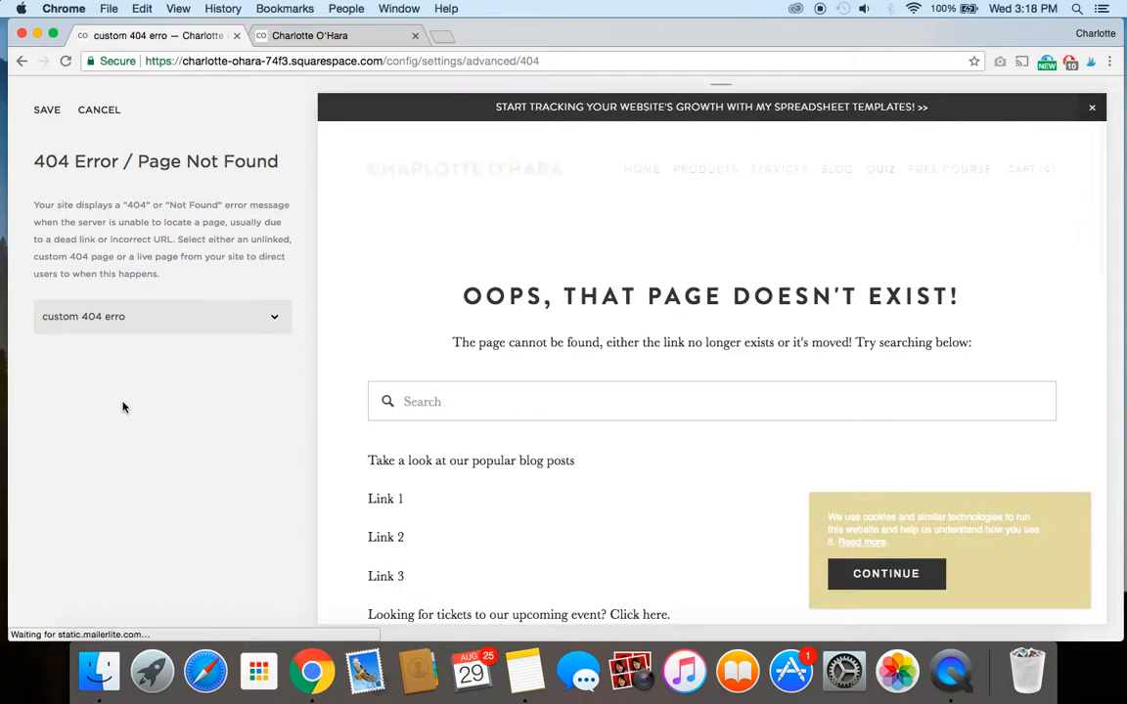
click(47, 112)
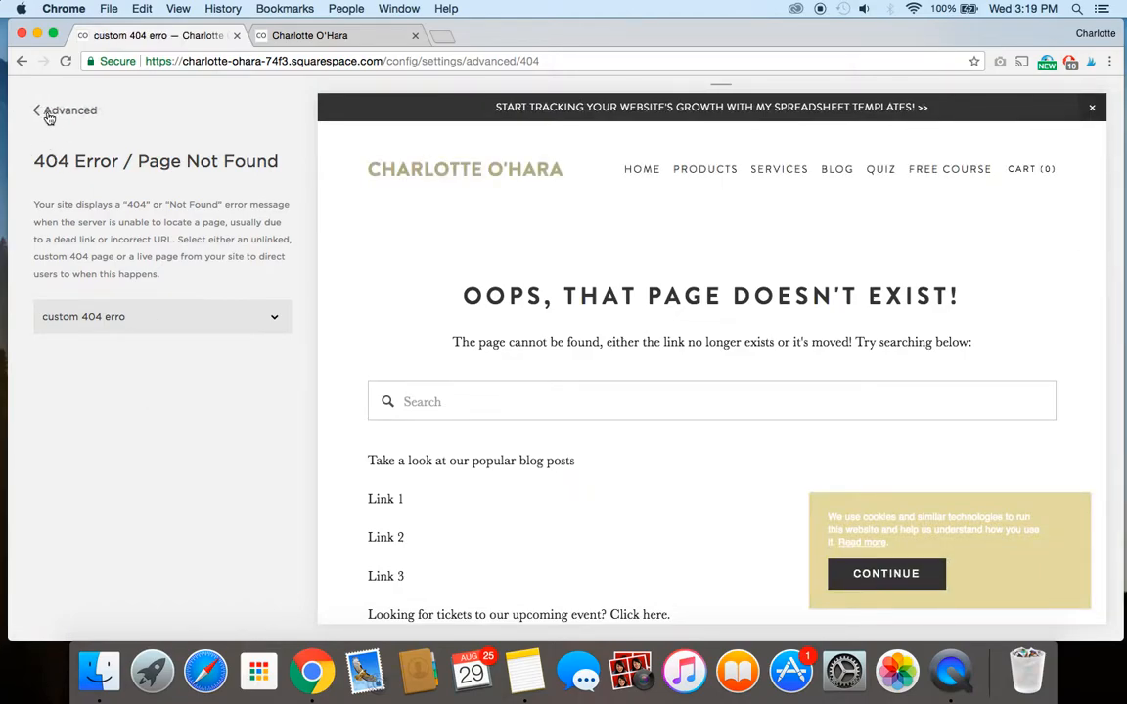
Reload the live site's nonexistent /lol address and check the custom error page down to its contact form.
click(304, 37)
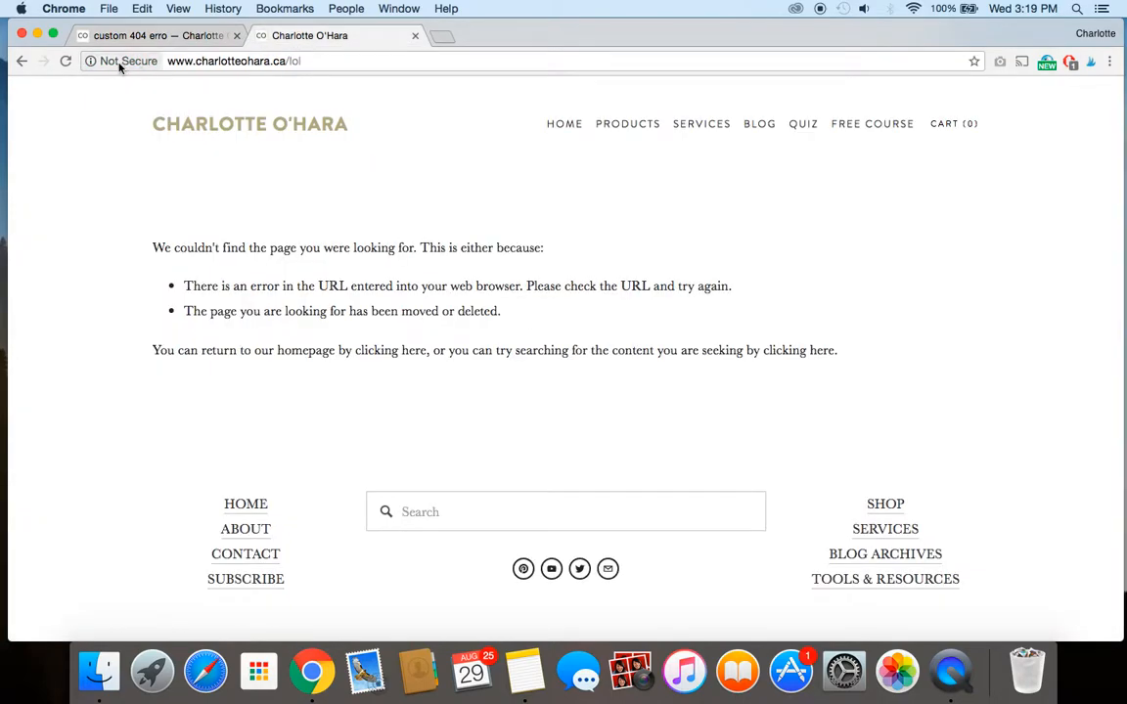
click(66, 62)
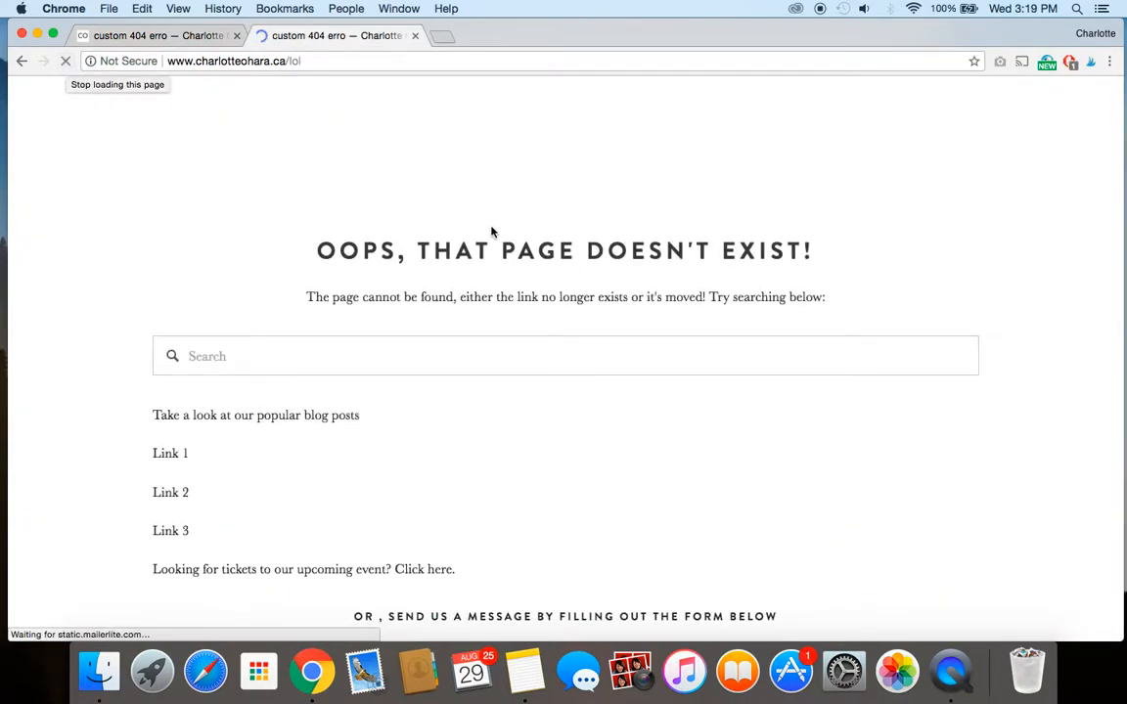
scroll(491, 232, down, 4)
scroll(491, 231, down, 15)
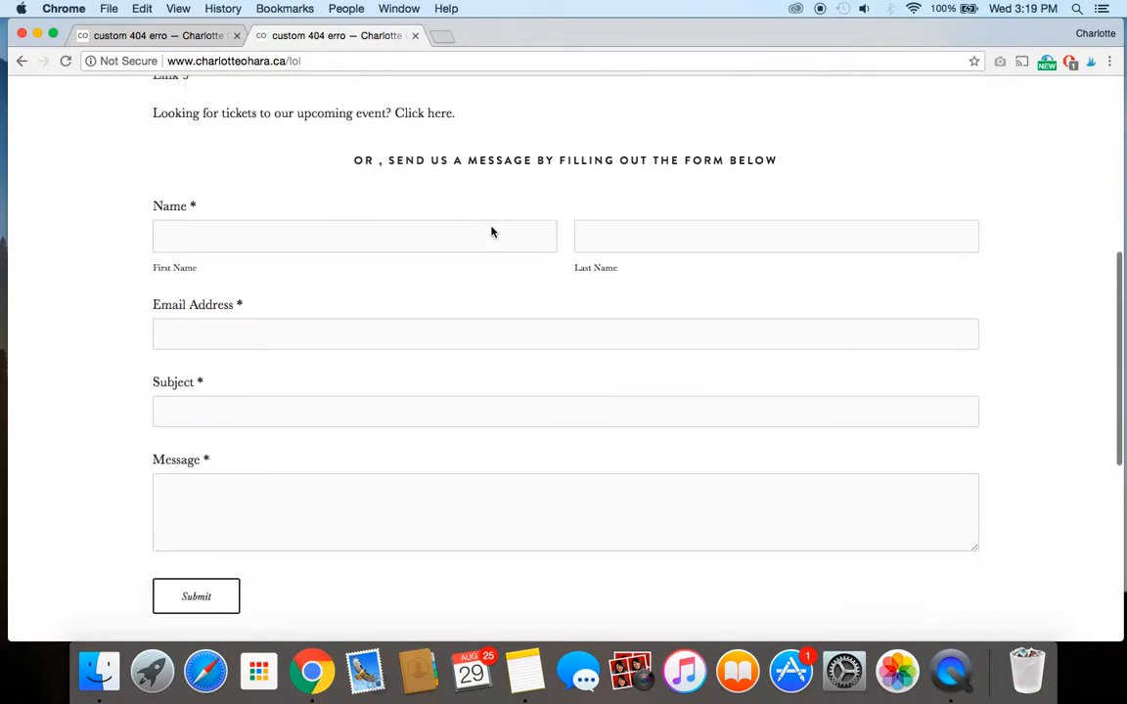
scroll(413, 467, up, 18)
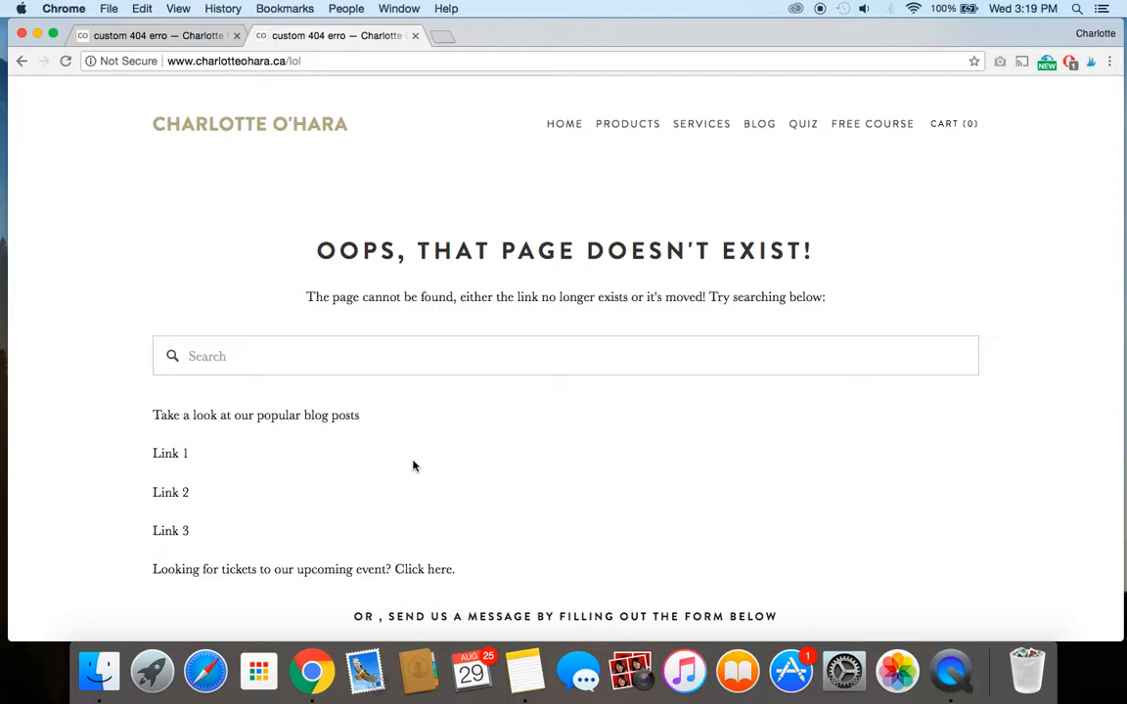
Look over the live site's Free Course page and open its Blog page.
click(861, 125)
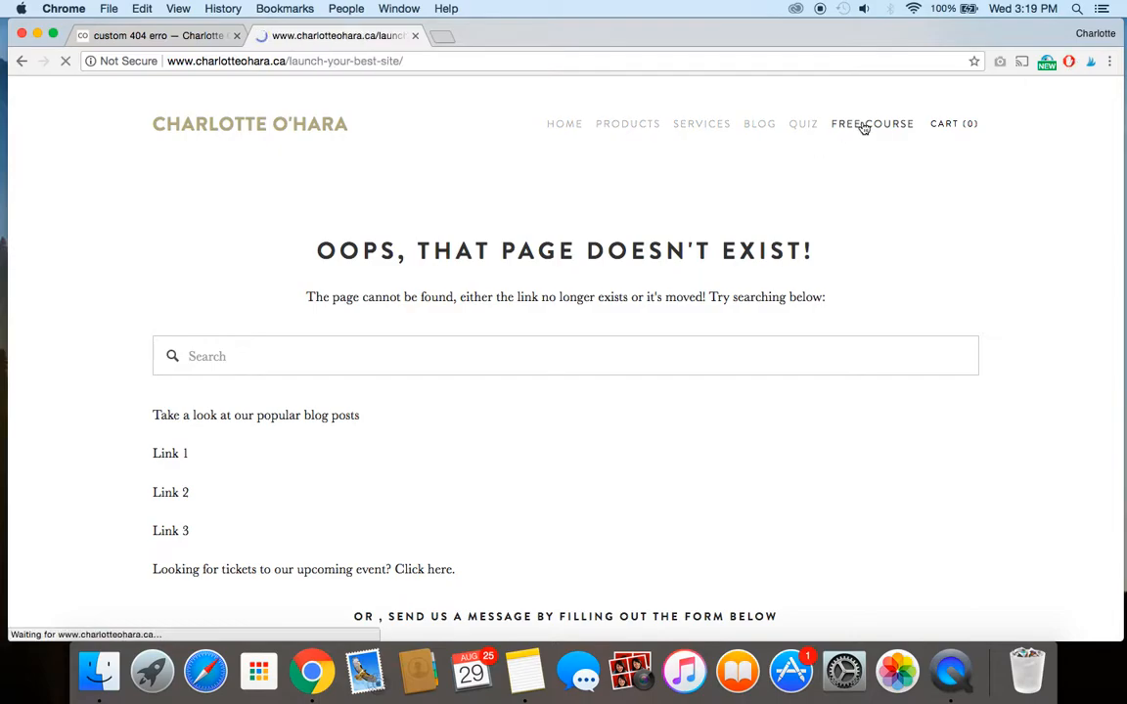
scroll(508, 411, down, 2)
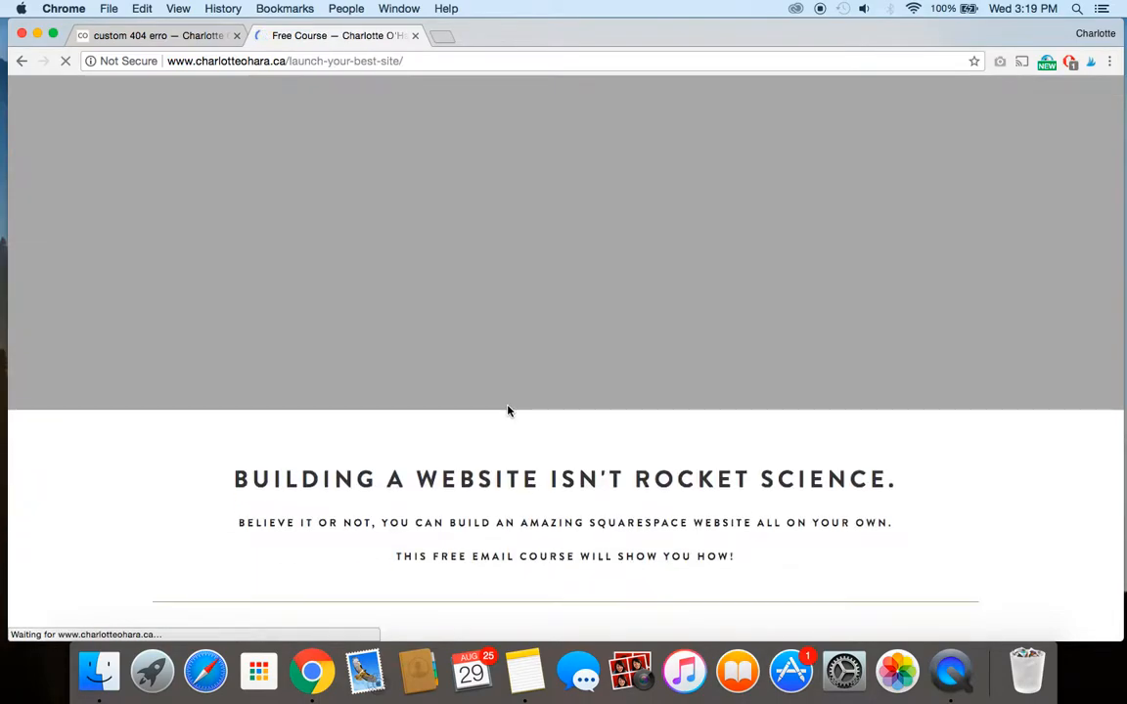
scroll(508, 411, down, 2)
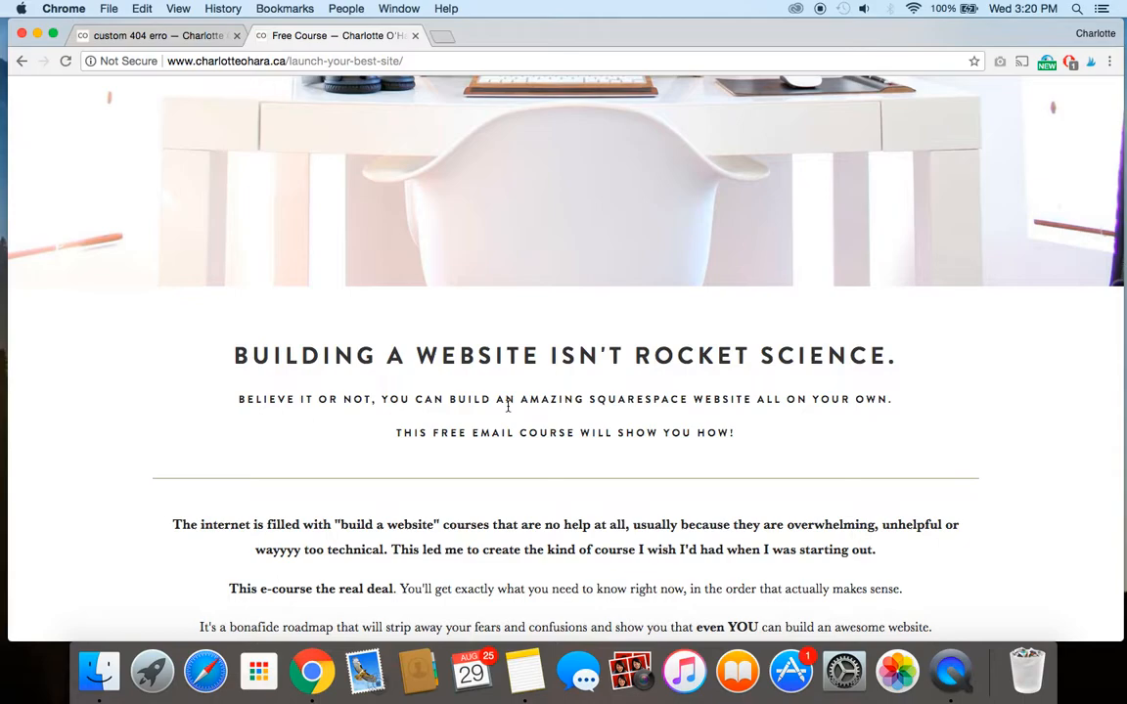
scroll(508, 407, up, 5)
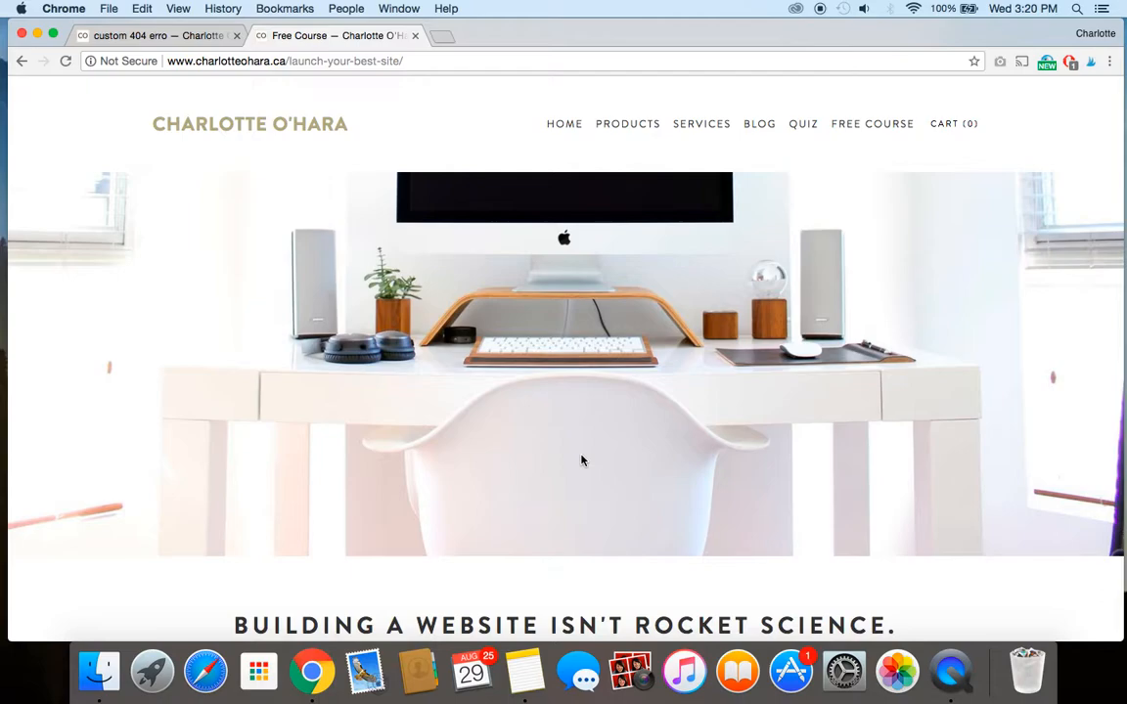
click(760, 127)
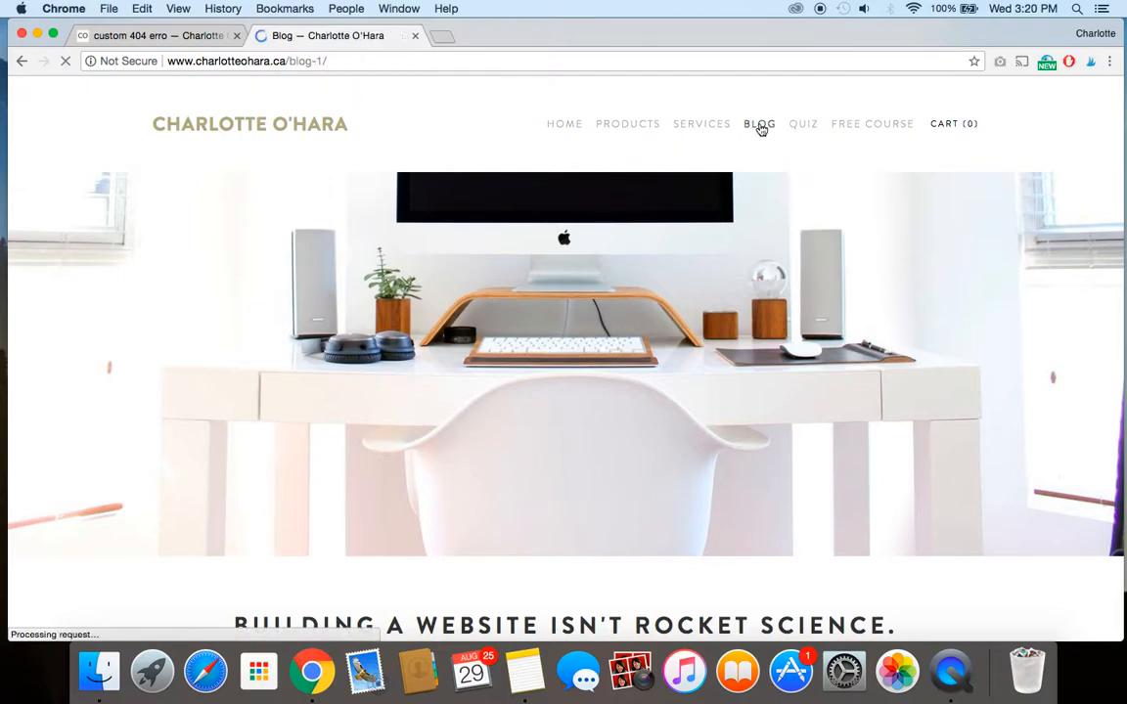